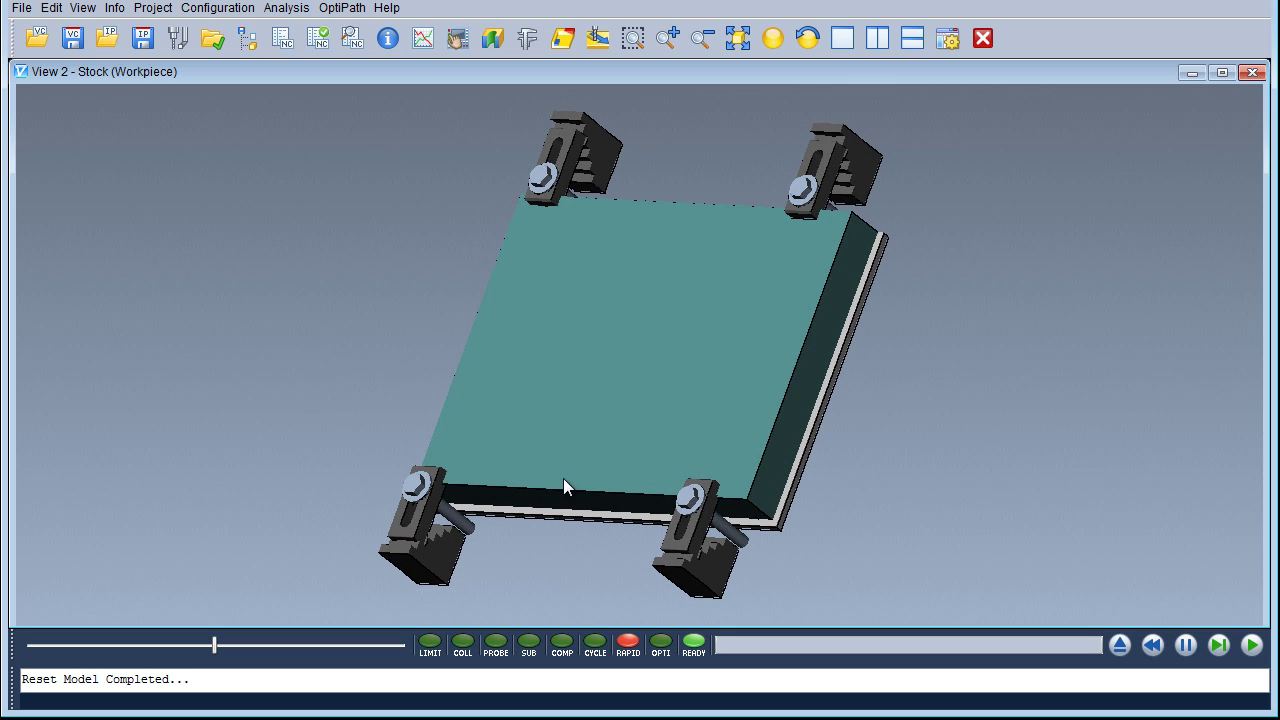
# - Orbit the stock model and browse the report options without choosing any
pyautogui.moveTo(563, 479); pyautogui.dragTo(606, 506)
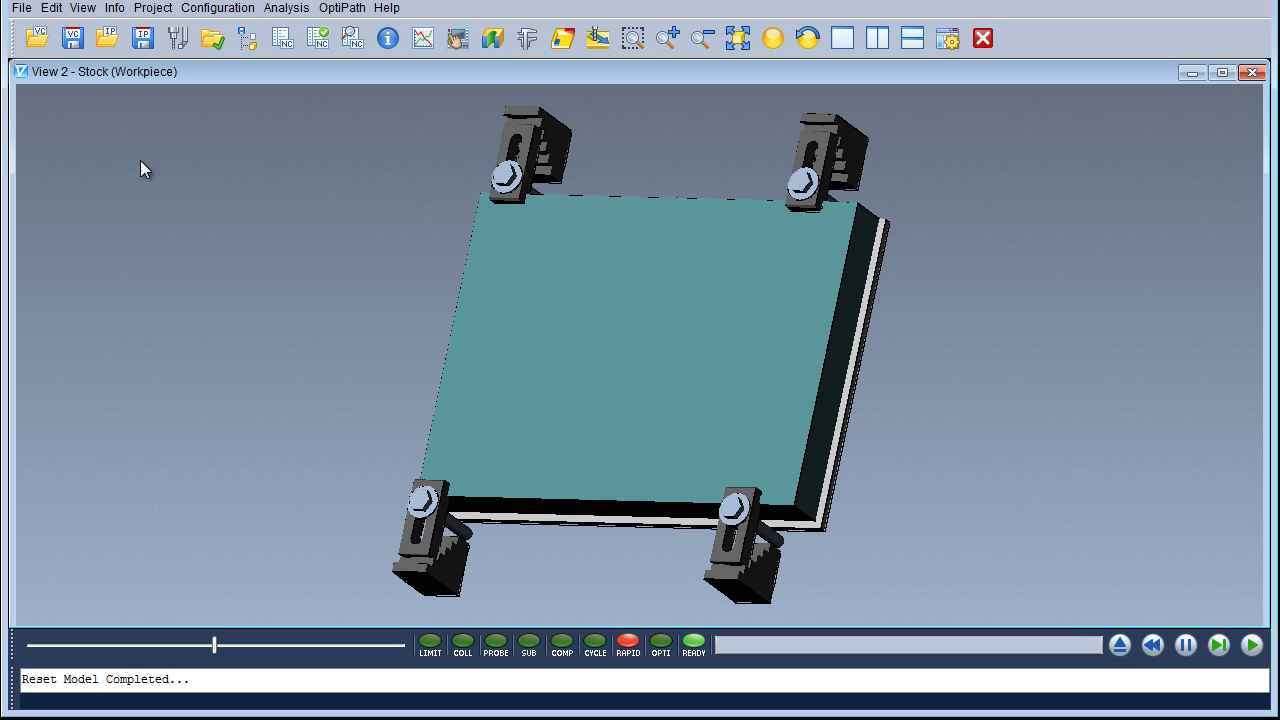
pyautogui.click(152, 8)
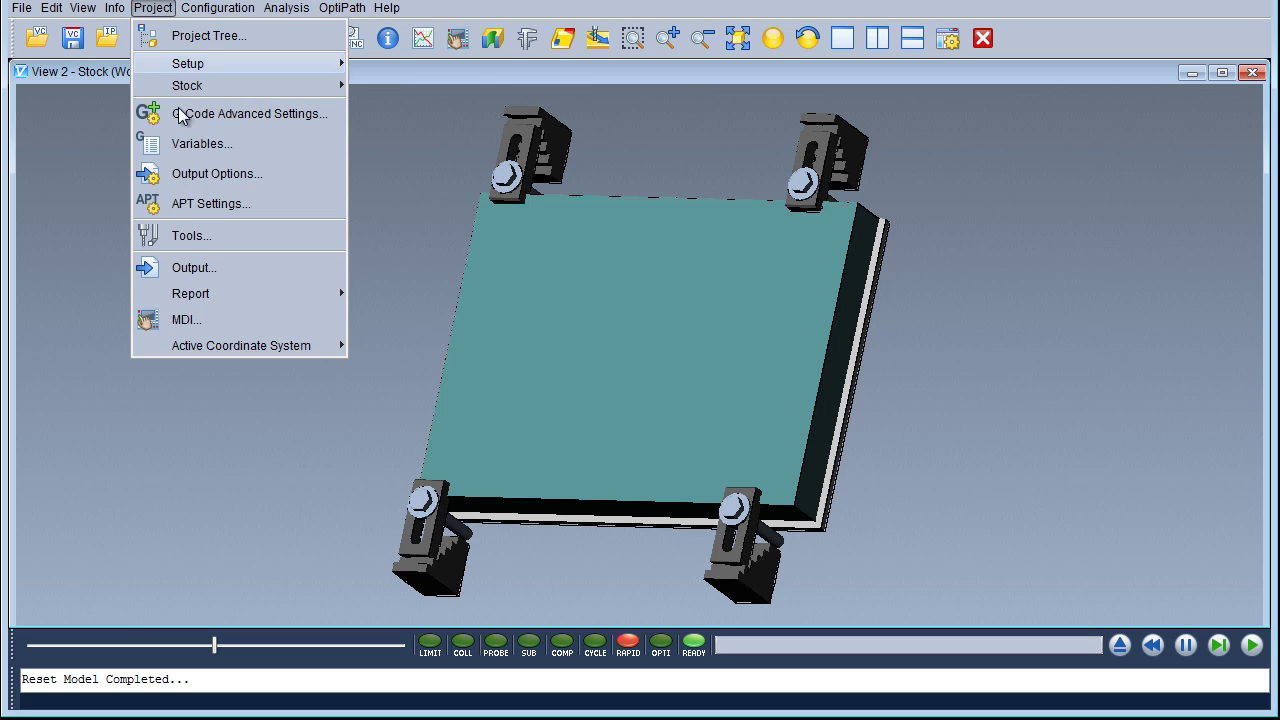
pyautogui.moveTo(203, 292)
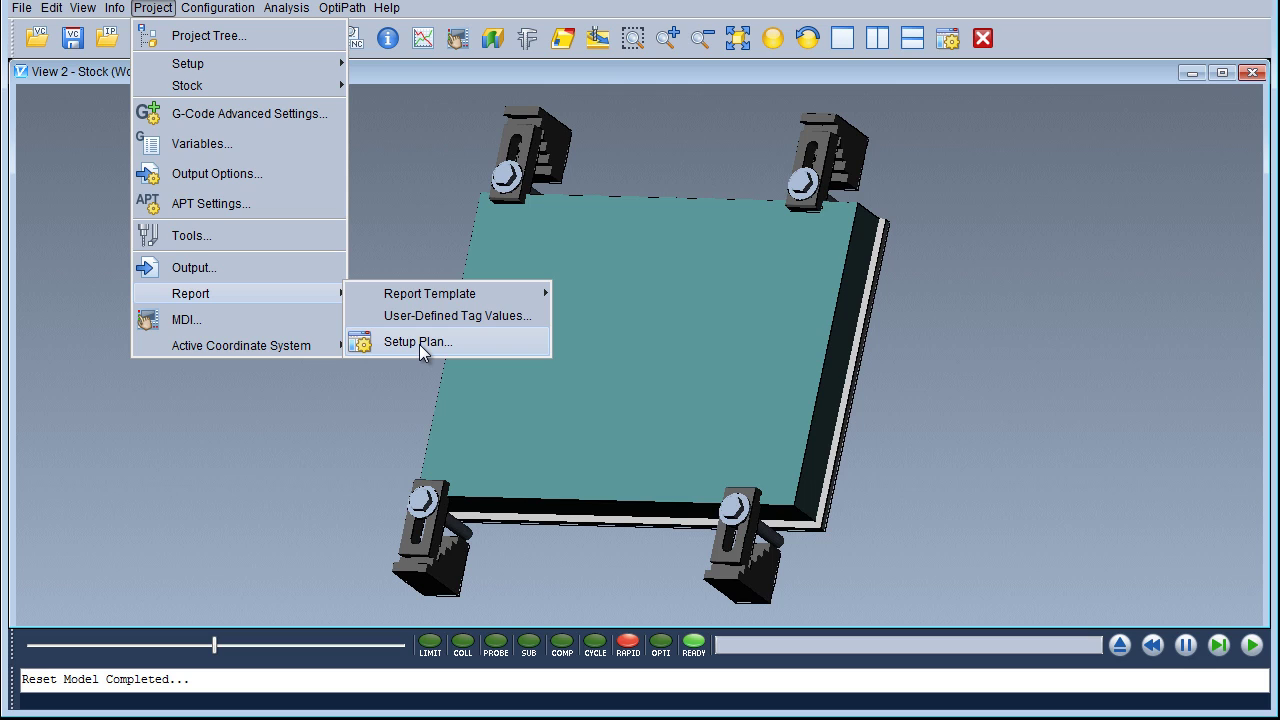
pyautogui.moveTo(430, 293)
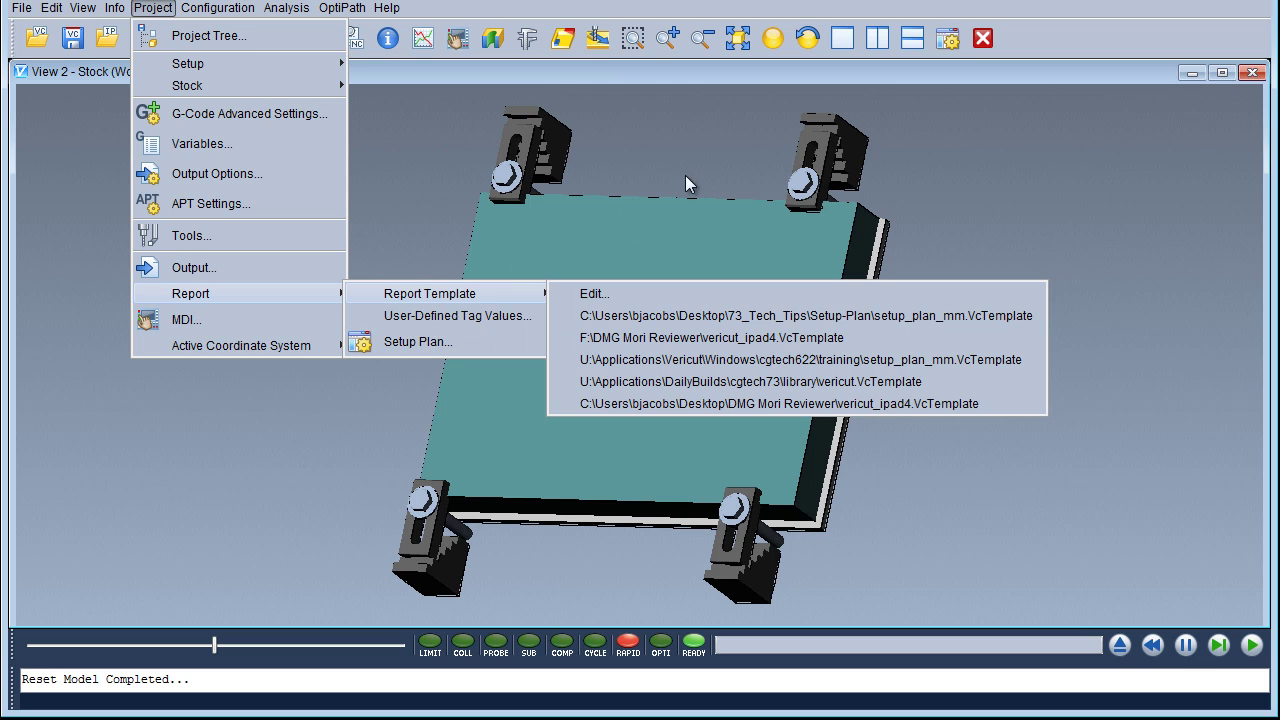
pyautogui.click(699, 120)
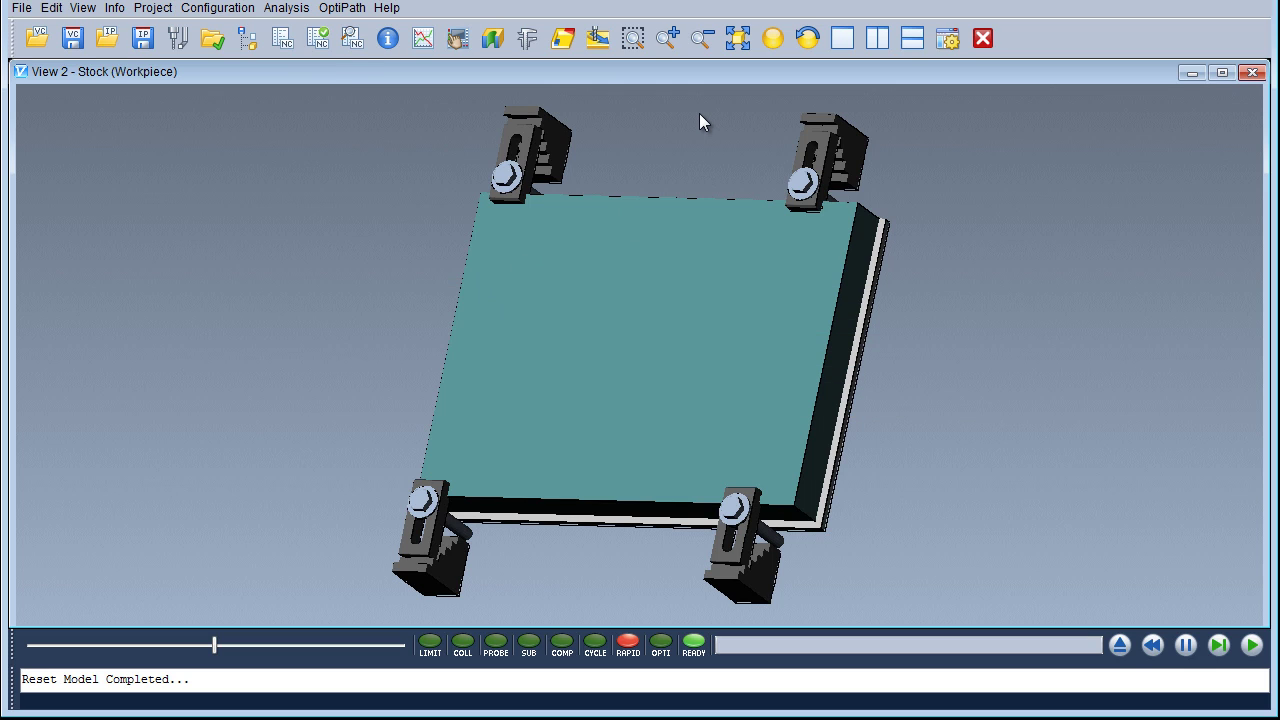
# - Create a new setup plan based on the XY view
pyautogui.click(947, 40)
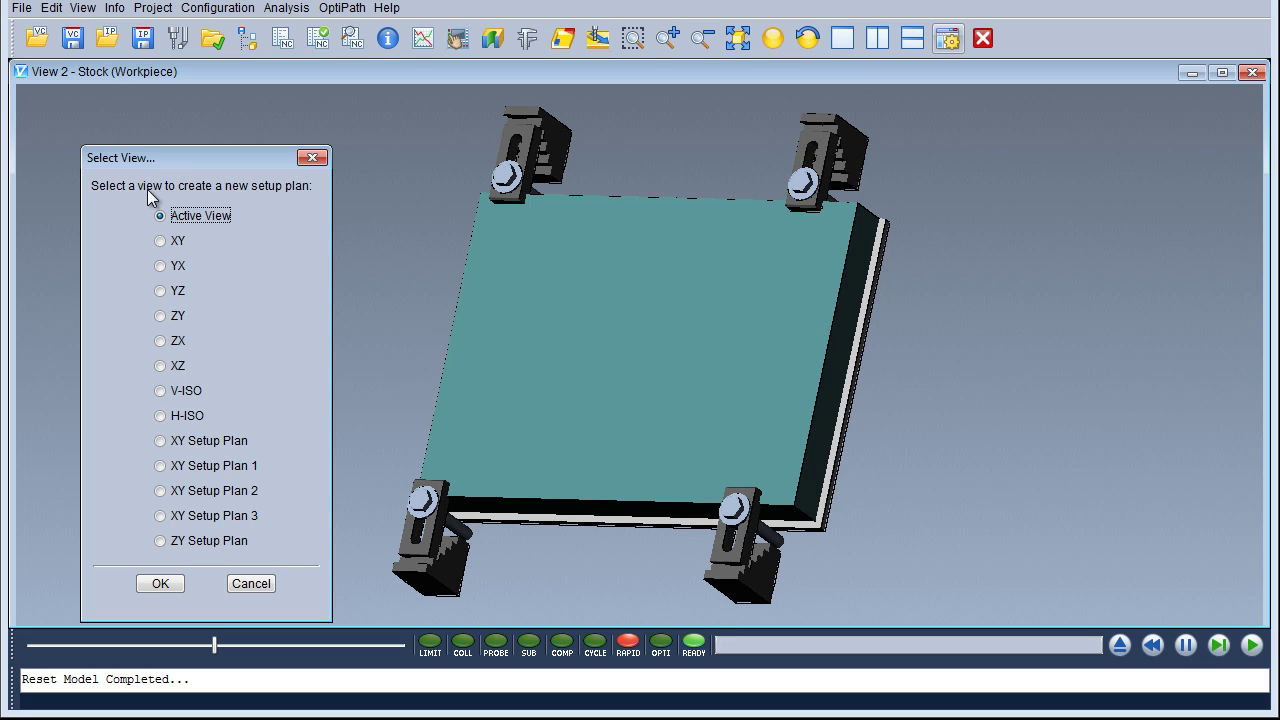
pyautogui.click(160, 241)
pyautogui.click(163, 584)
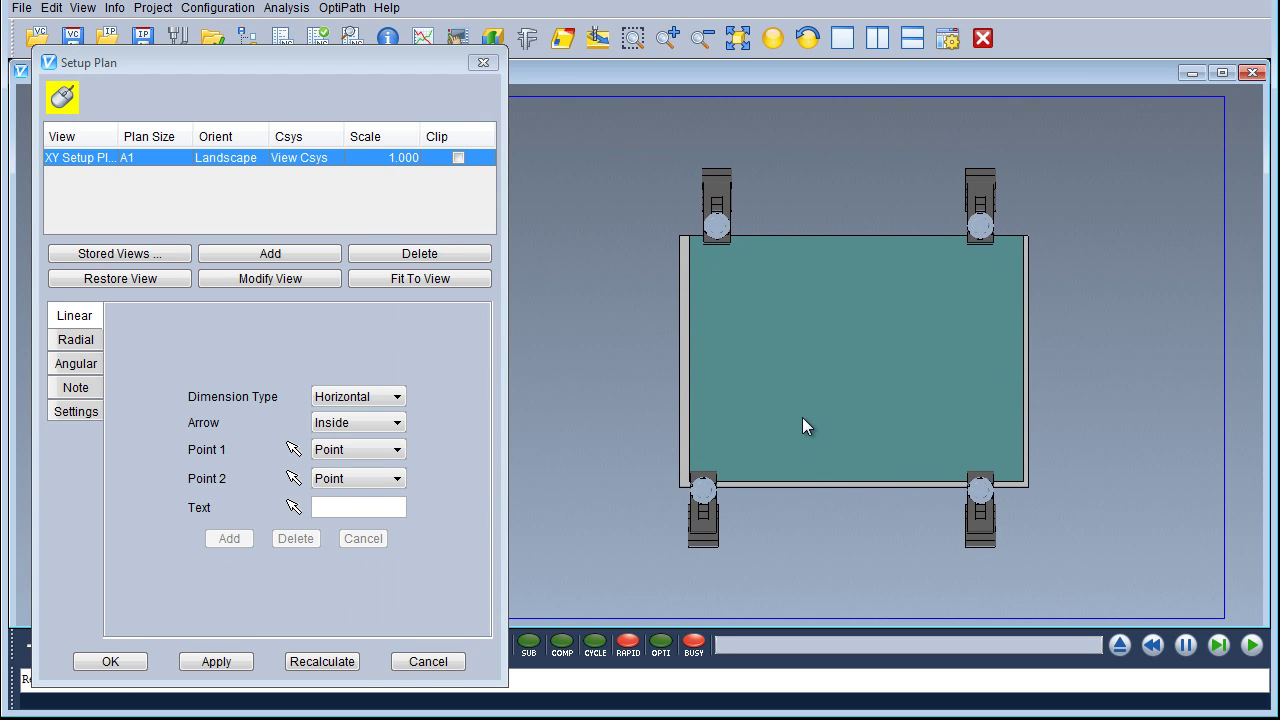
# - Change the XY setup plan's sheet size from A1 to A4 and redisplay the fixture
pyautogui.moveTo(408, 62); pyautogui.dragTo(399, 61)
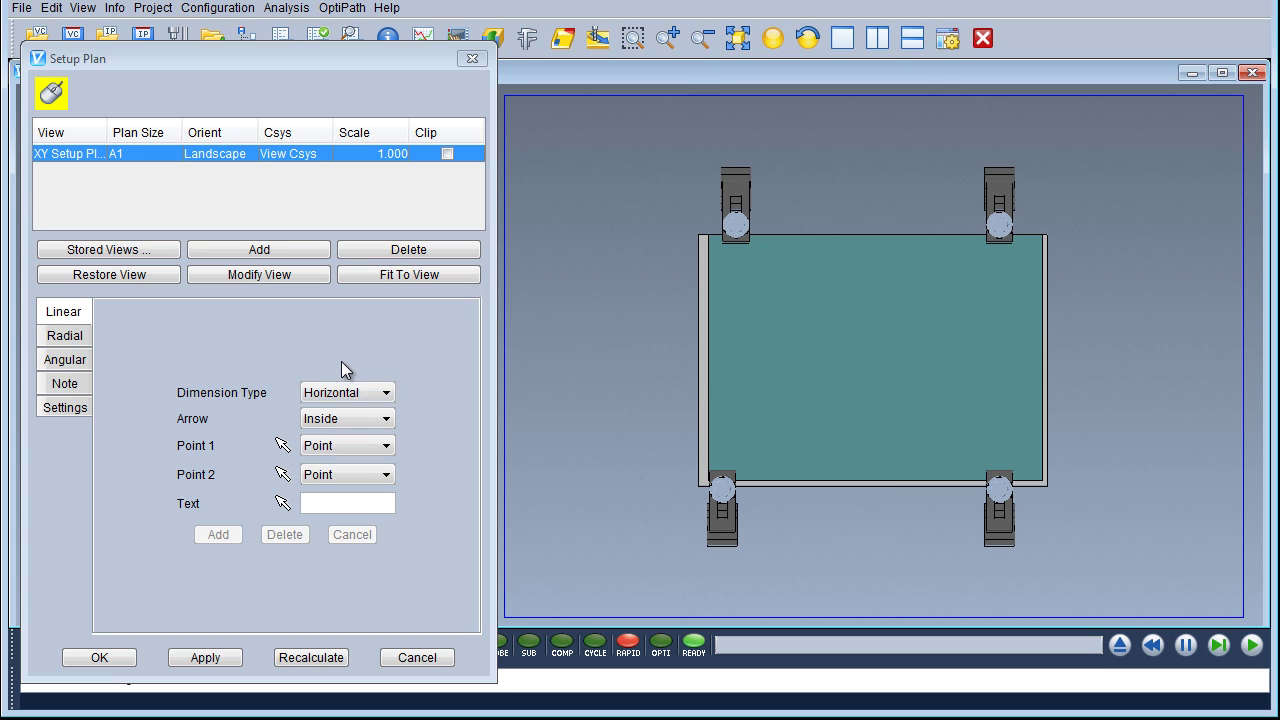
pyautogui.click(138, 153)
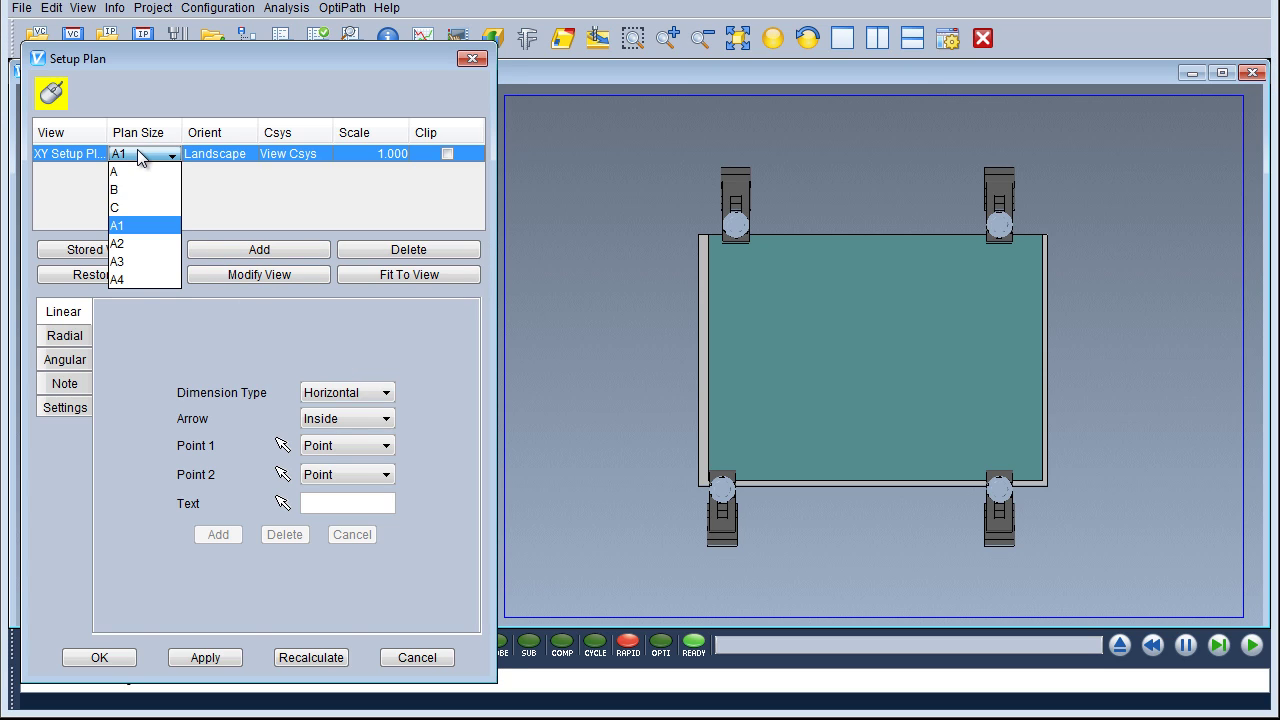
pyautogui.click(140, 280)
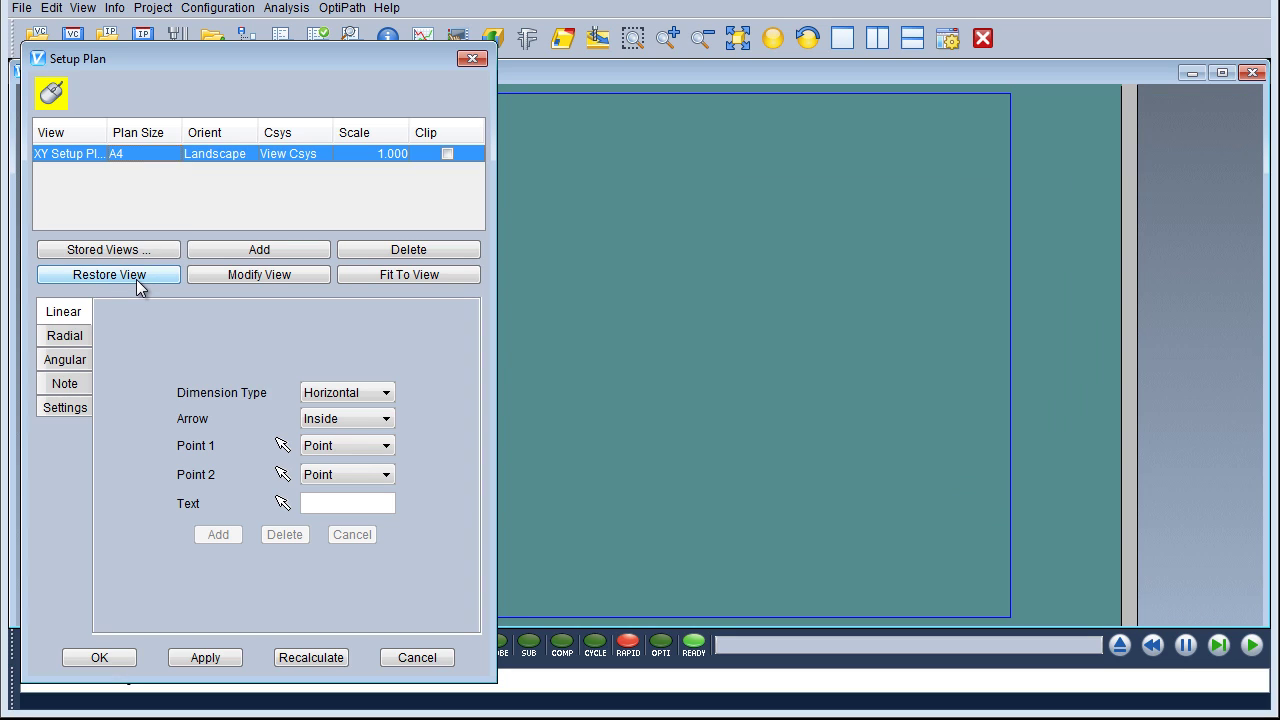
pyautogui.click(796, 311)
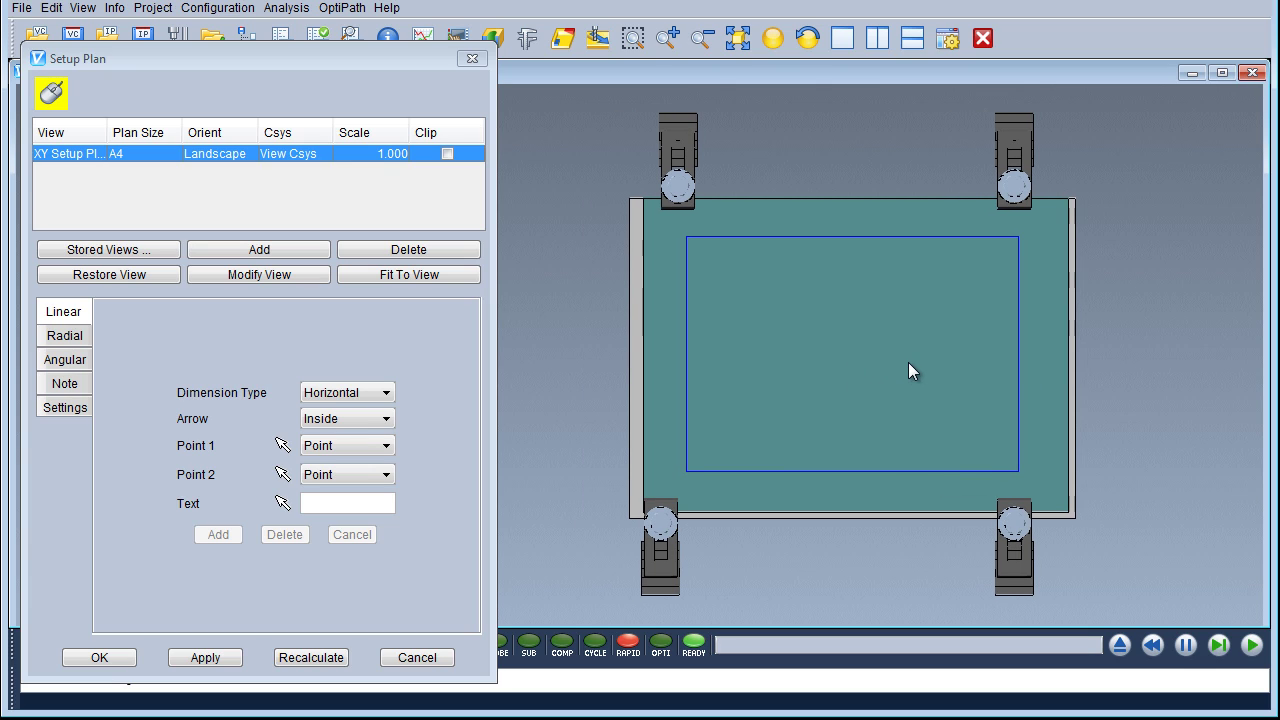
# - Change the XY plan's scale from 1.000 to 0.4
pyautogui.doubleClick(367, 153)
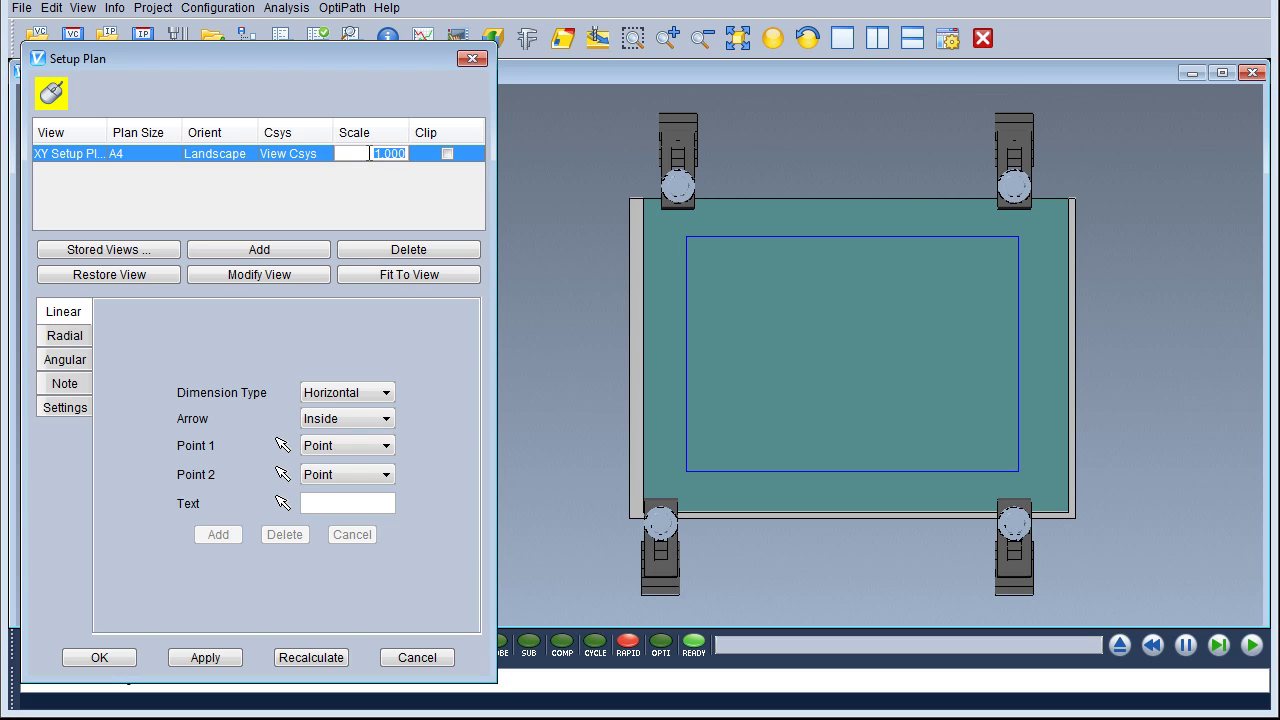
pyautogui.press('BackSpace')
pyautogui.write('.4')
pyautogui.press('Return')
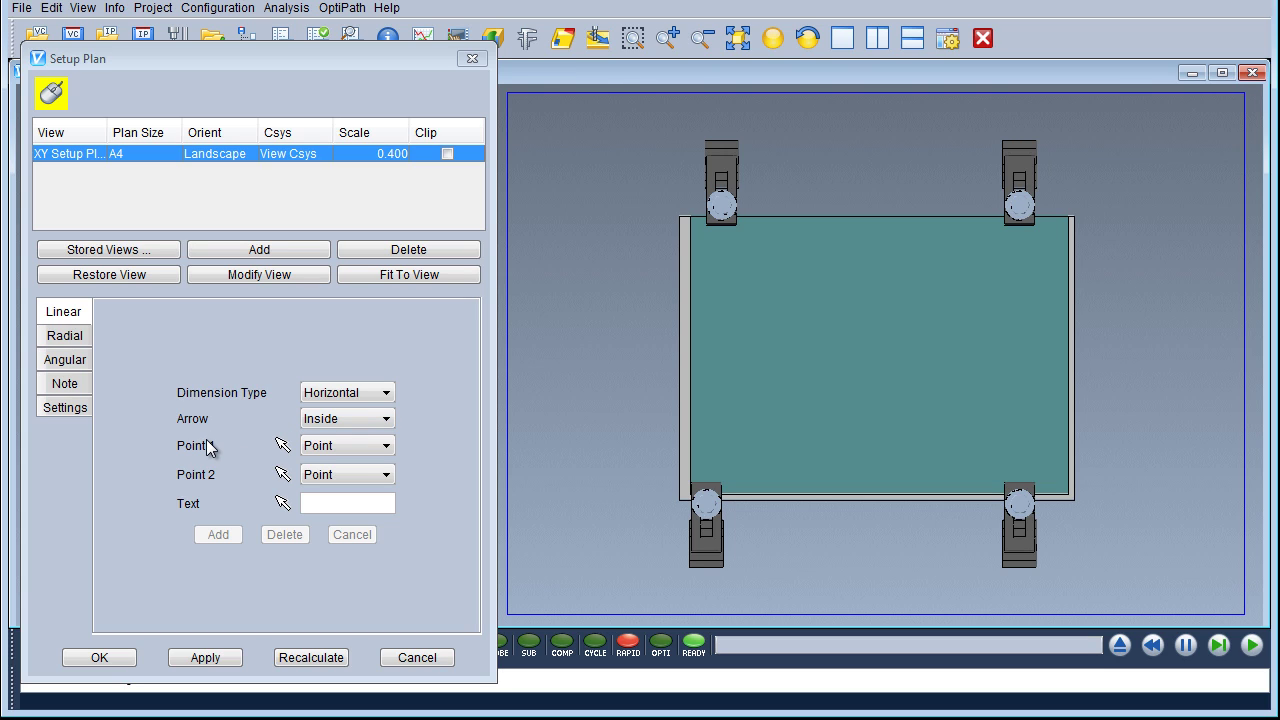
# - Add a horizontal 380 dimension between the plate's top corners, labelled above the plate
pyautogui.click(284, 446)
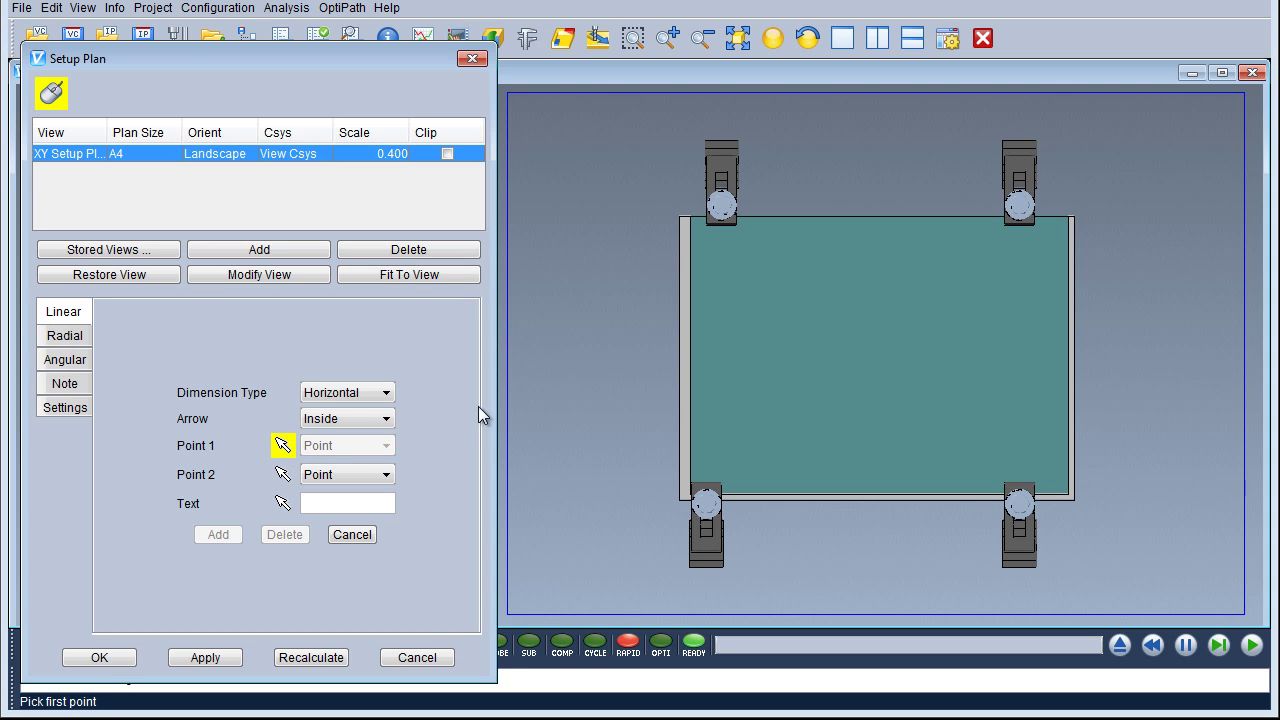
pyautogui.click(679, 217)
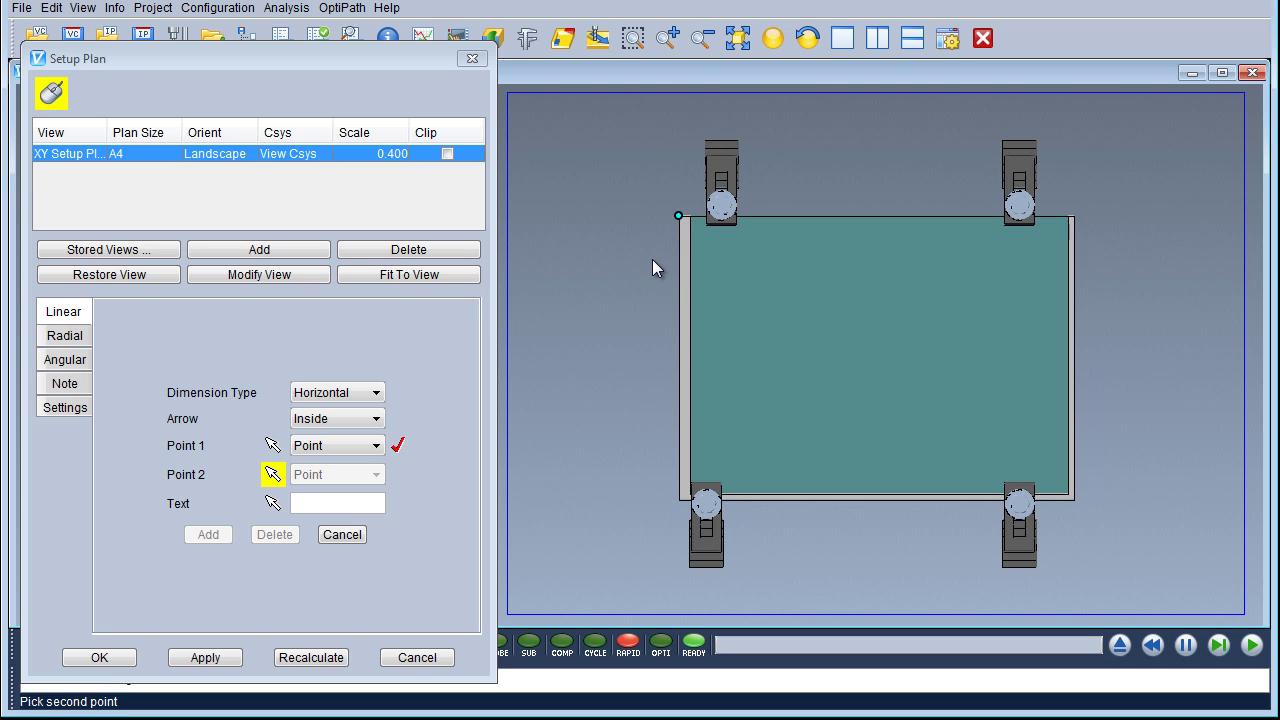
pyautogui.click(1072, 217)
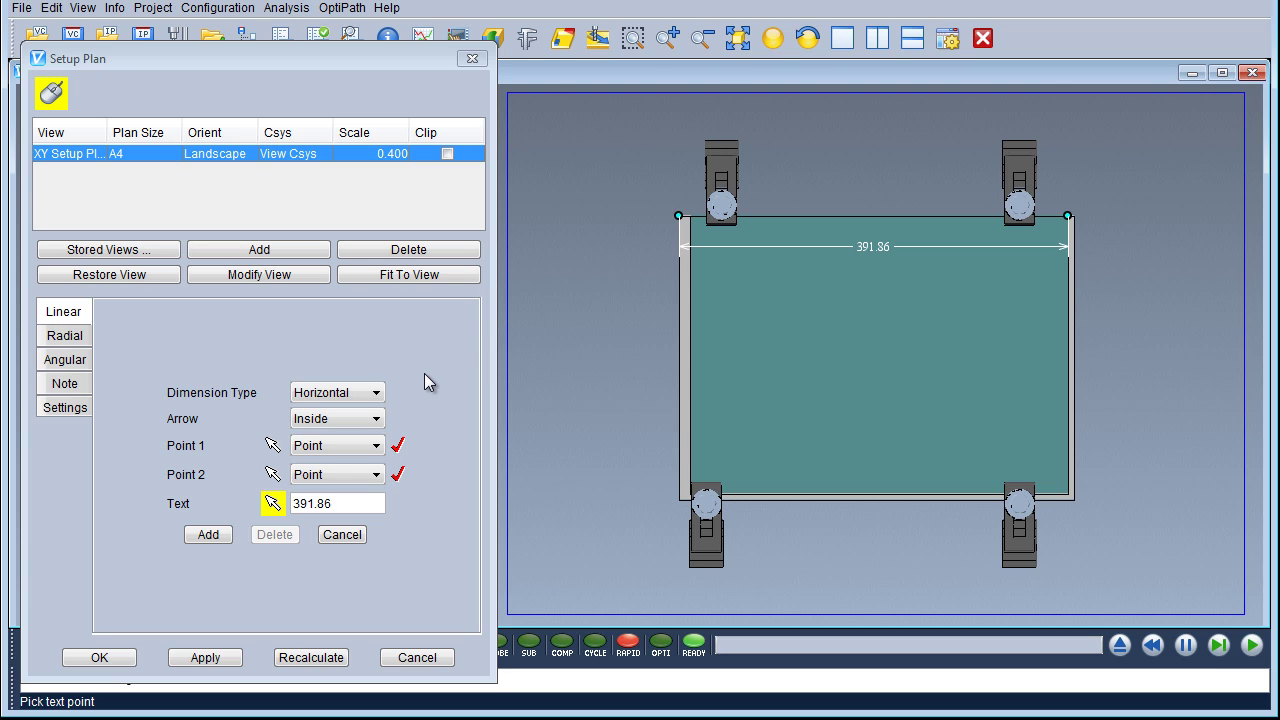
pyautogui.click(276, 444)
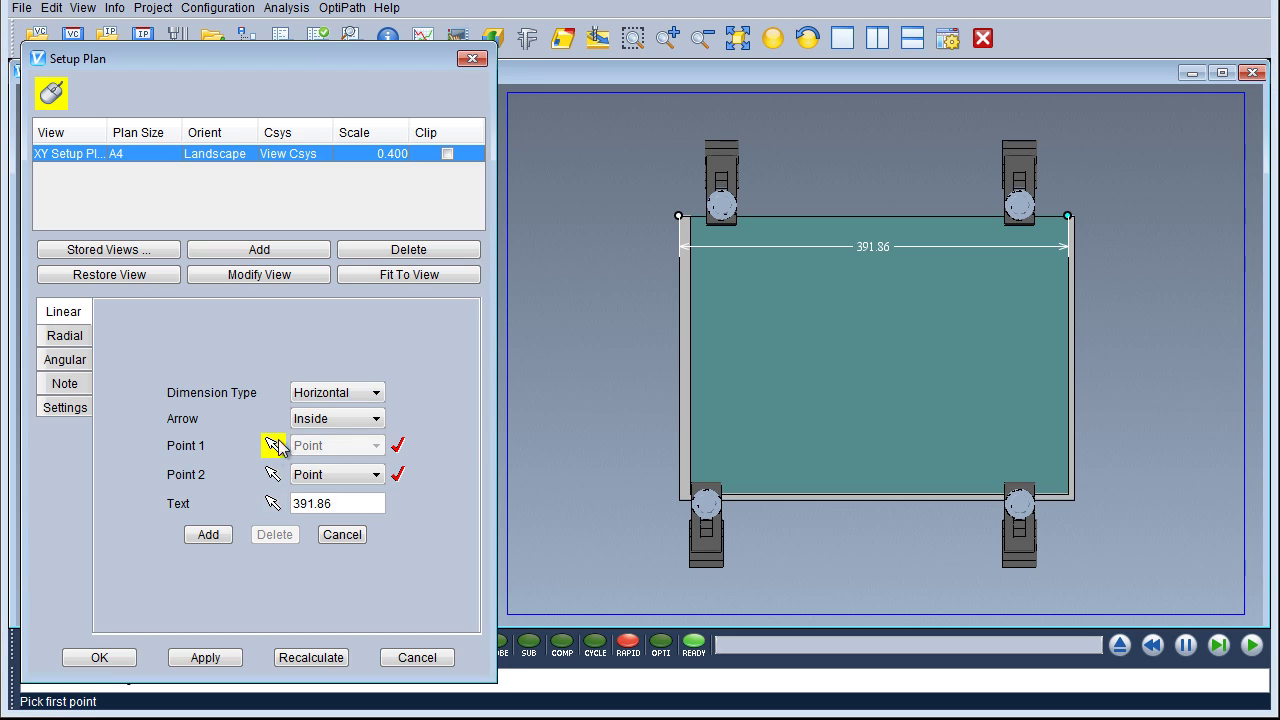
pyautogui.click(691, 221)
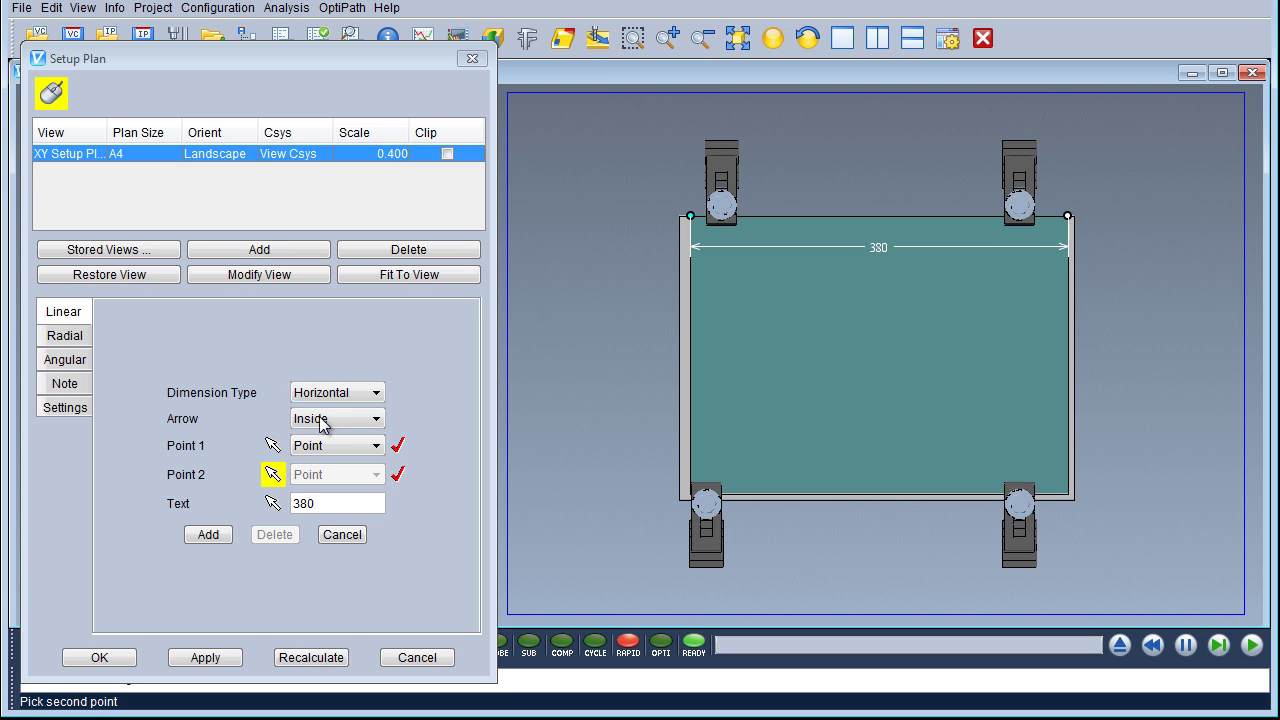
pyautogui.click(274, 504)
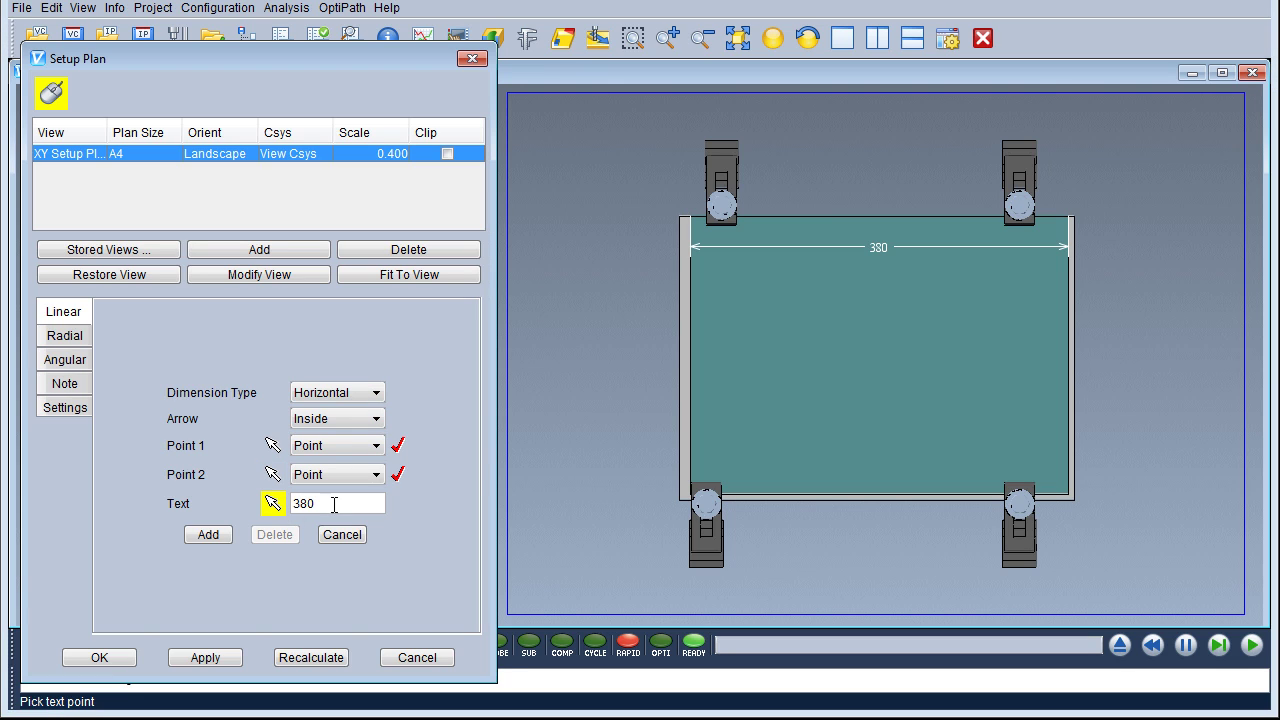
pyautogui.click(872, 116)
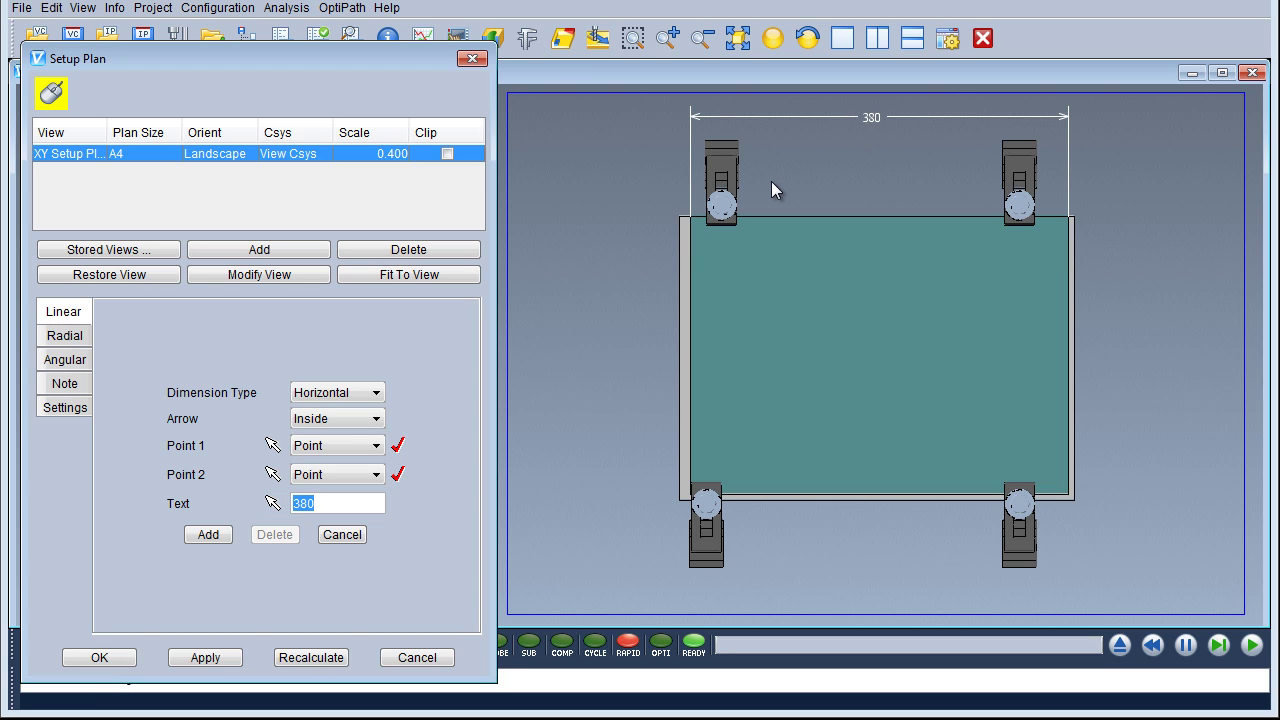
pyautogui.click(214, 535)
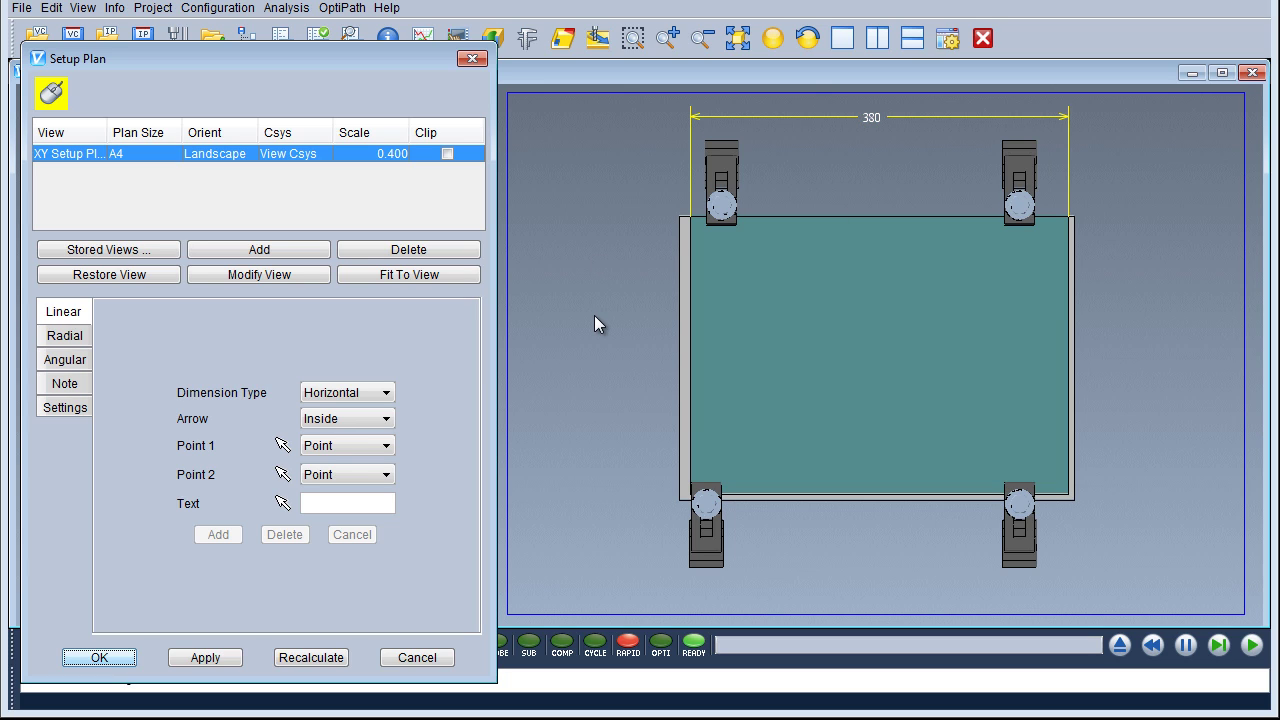
# - Add a vertical 280 dimension along the plate's right edge, labelled to the right
pyautogui.click(333, 395)
pyautogui.click(334, 431)
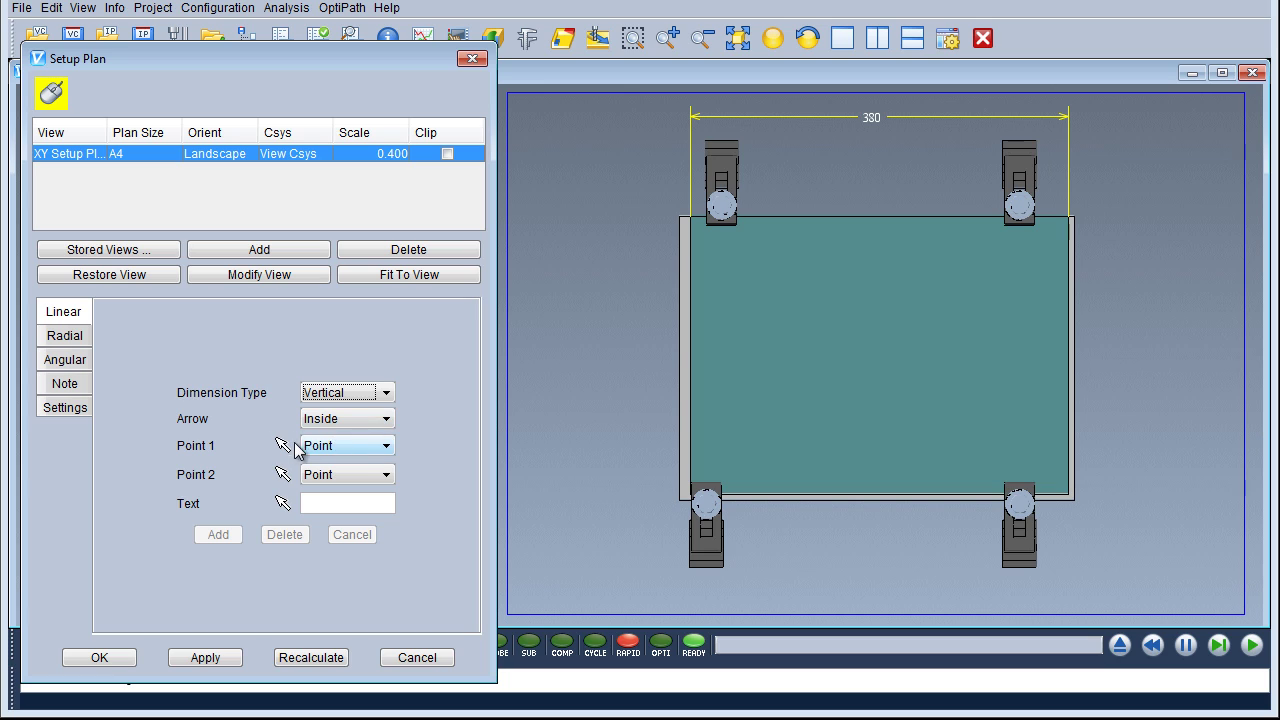
pyautogui.click(283, 446)
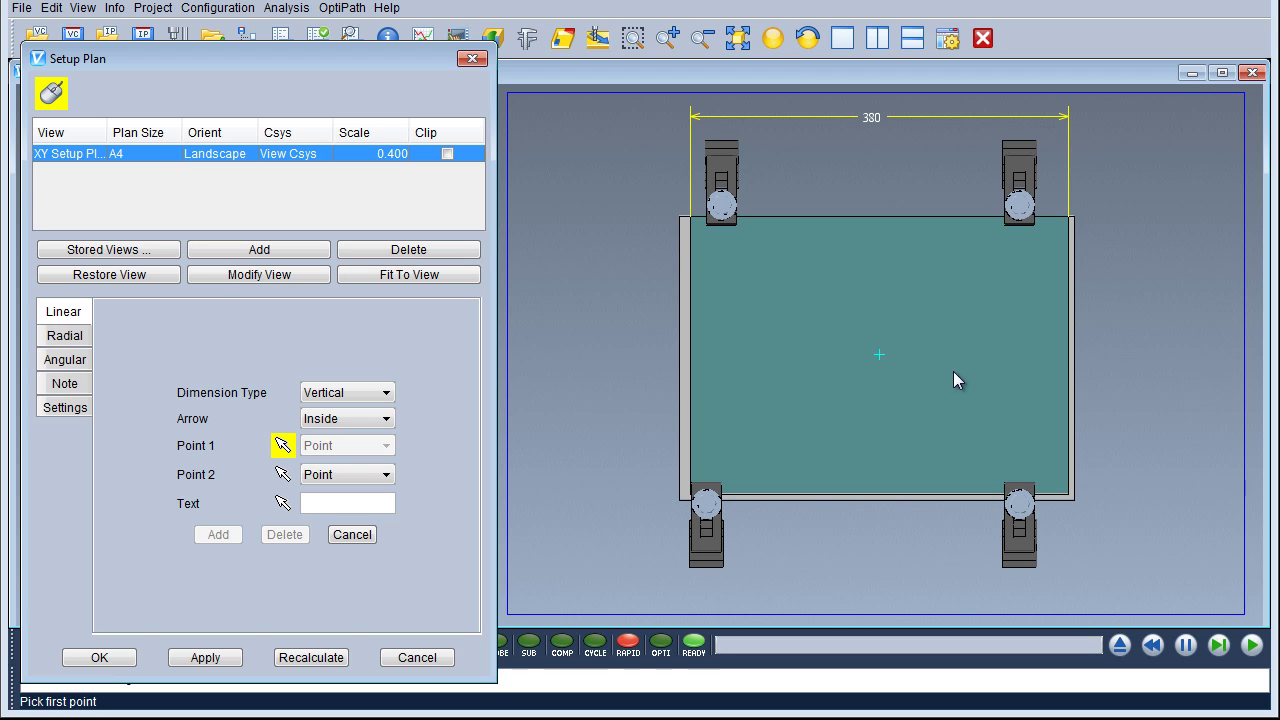
pyautogui.click(1067, 217)
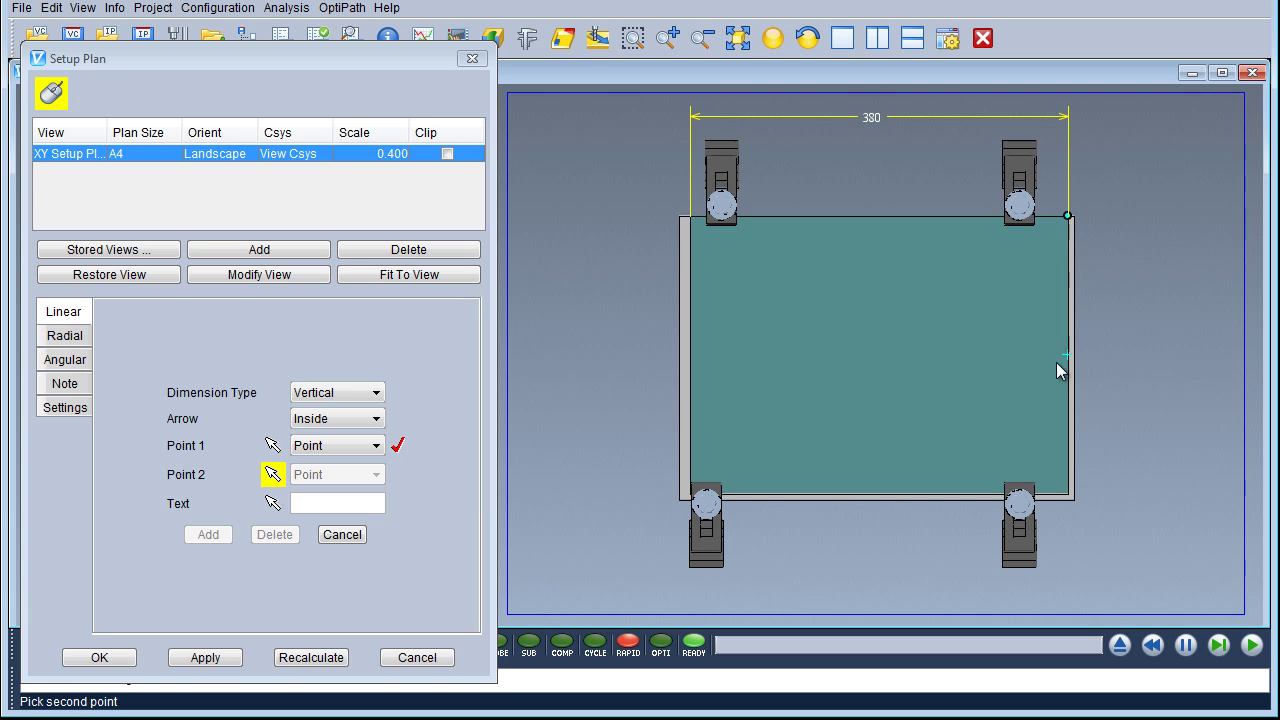
pyautogui.click(1067, 496)
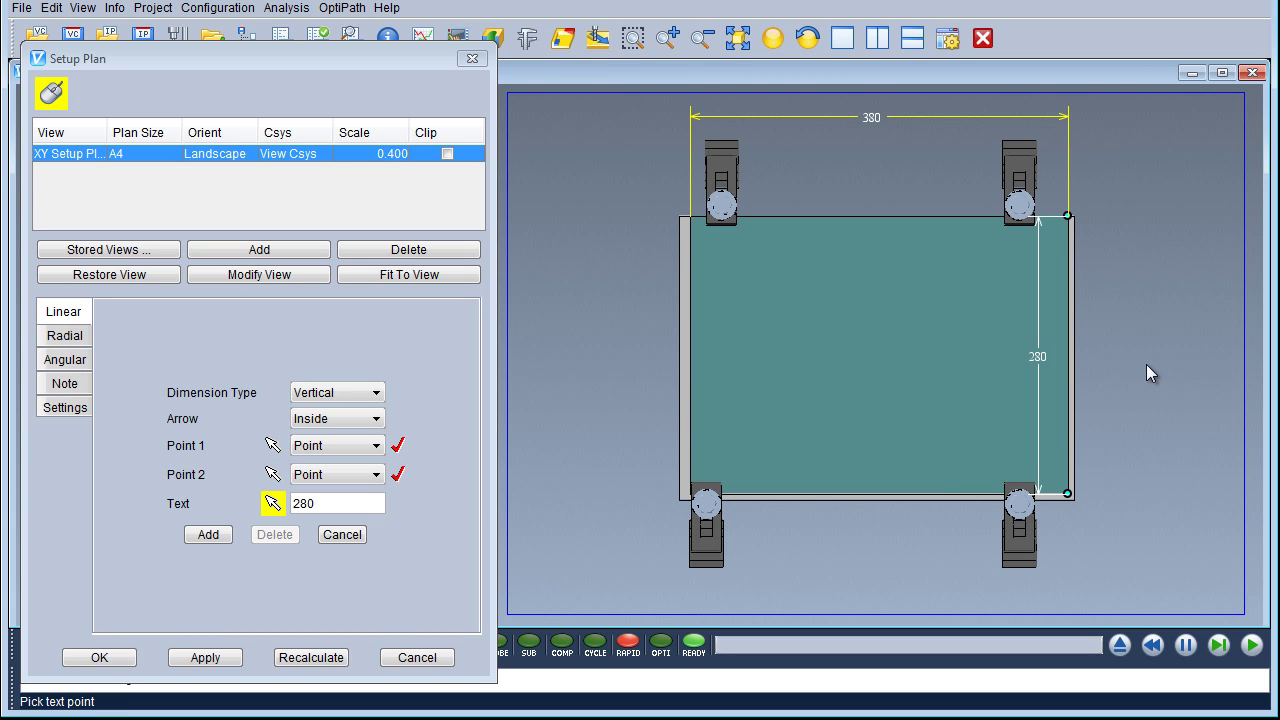
pyautogui.click(1122, 348)
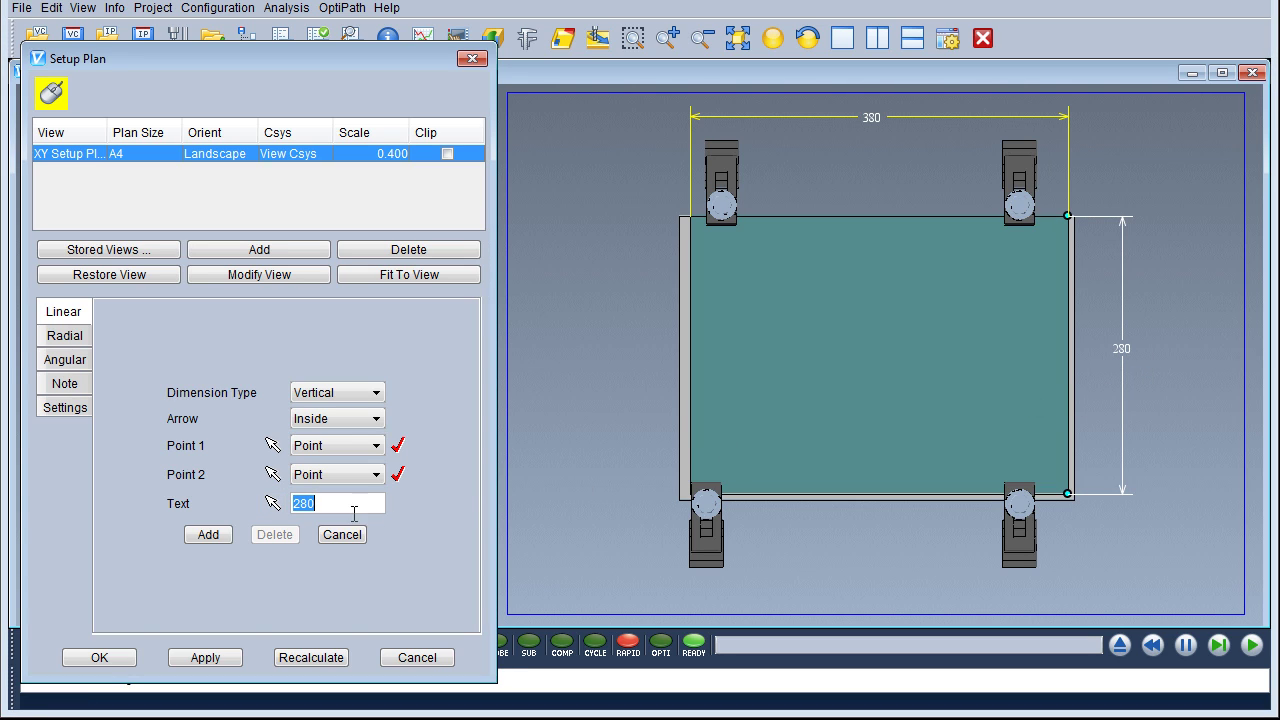
pyautogui.click(218, 536)
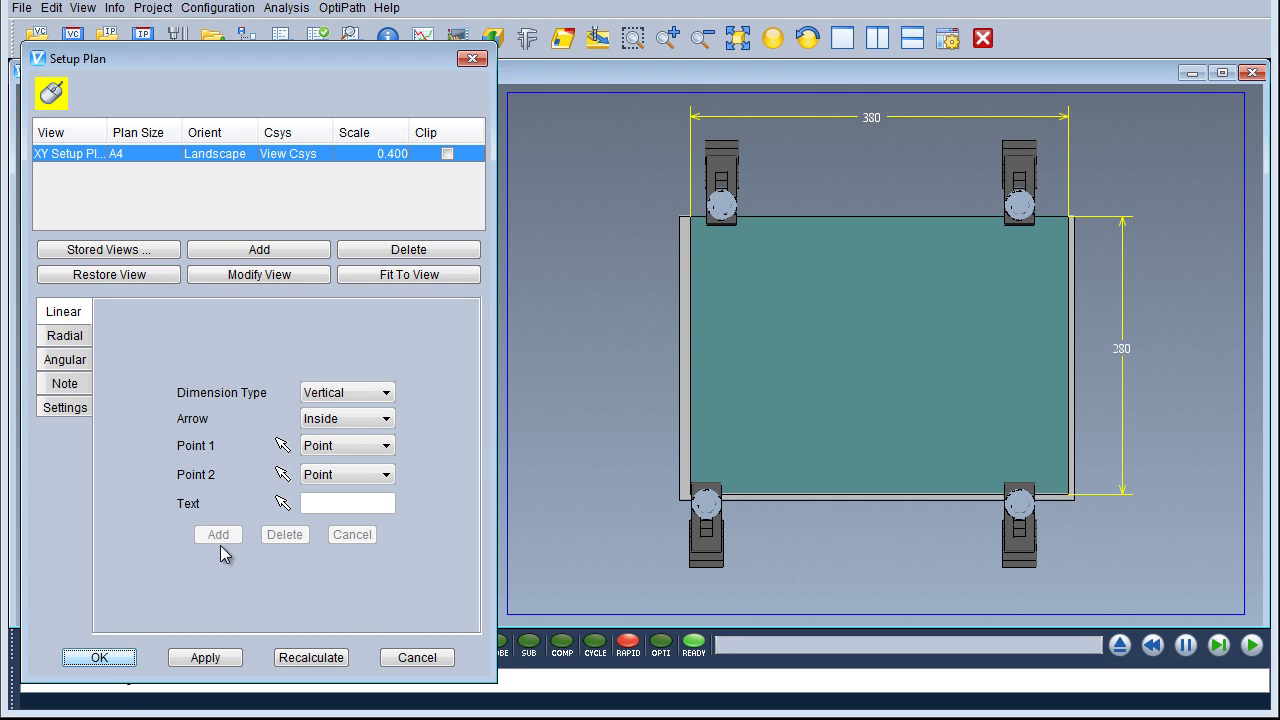
# - Create a Text with Leader note reading 'Add 4 clamps as shown'
pyautogui.click(72, 383)
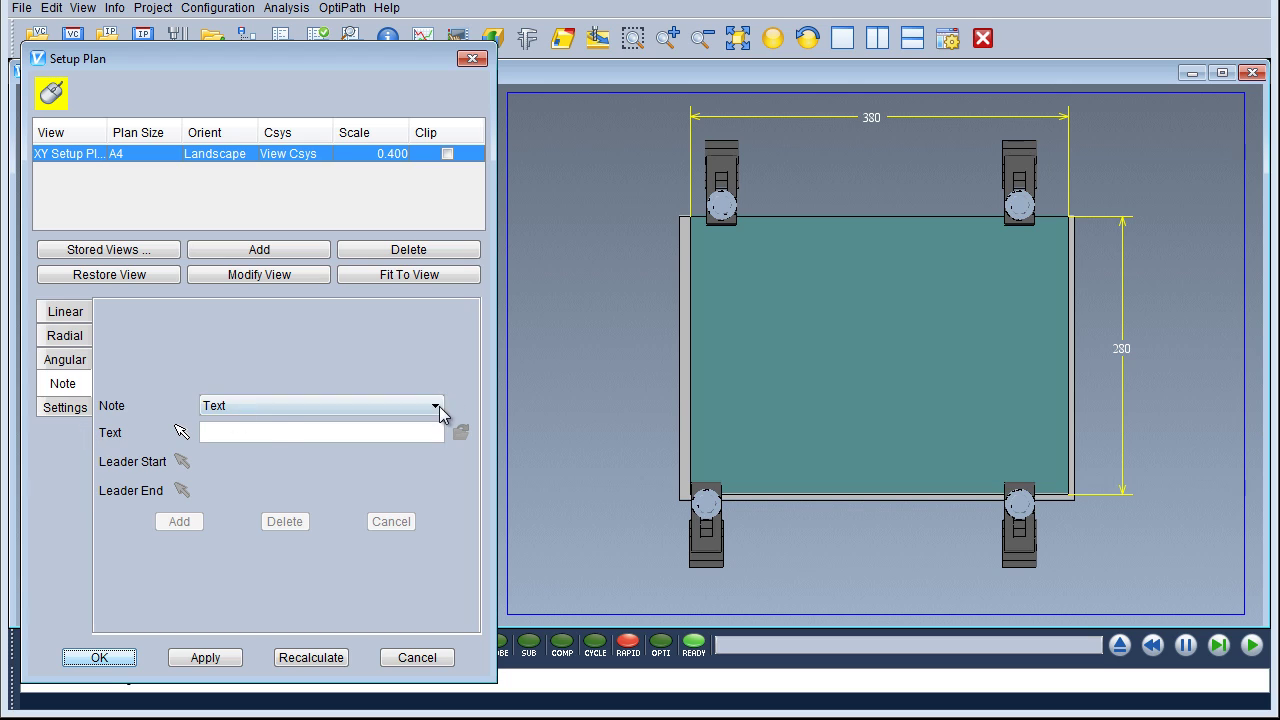
pyautogui.click(437, 406)
pyautogui.click(334, 443)
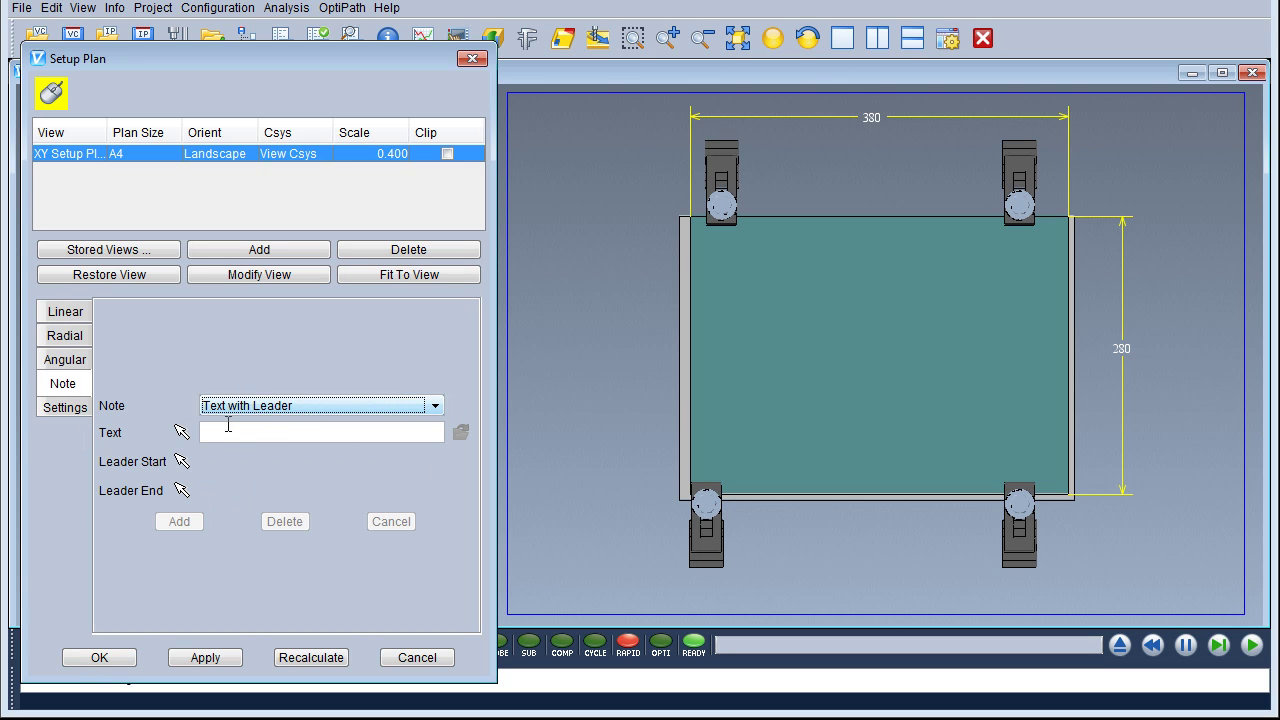
pyautogui.click(217, 431)
pyautogui.click(237, 434)
pyautogui.write('Add 4 clamps')
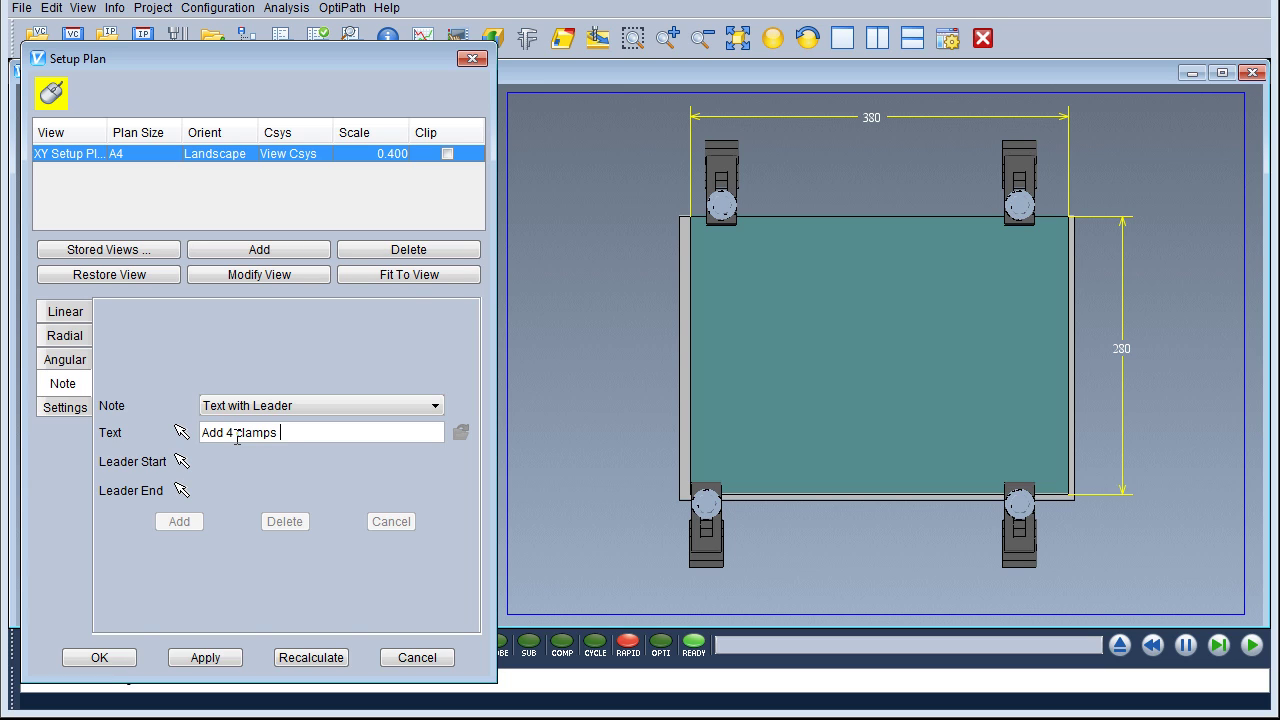
pyautogui.write(' as shown')
# - Place the note below the part with its leader on the lower-left clamp, and add it
pyautogui.click(185, 436)
pyautogui.click(825, 533)
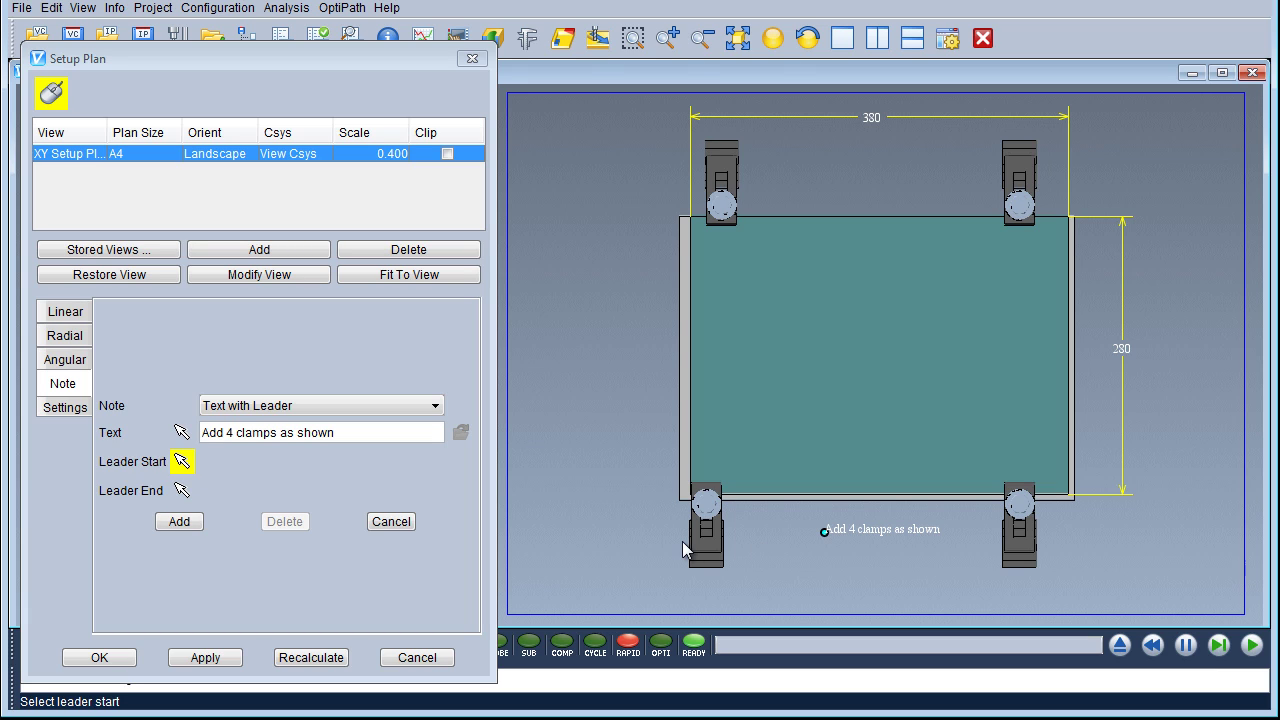
pyautogui.click(708, 543)
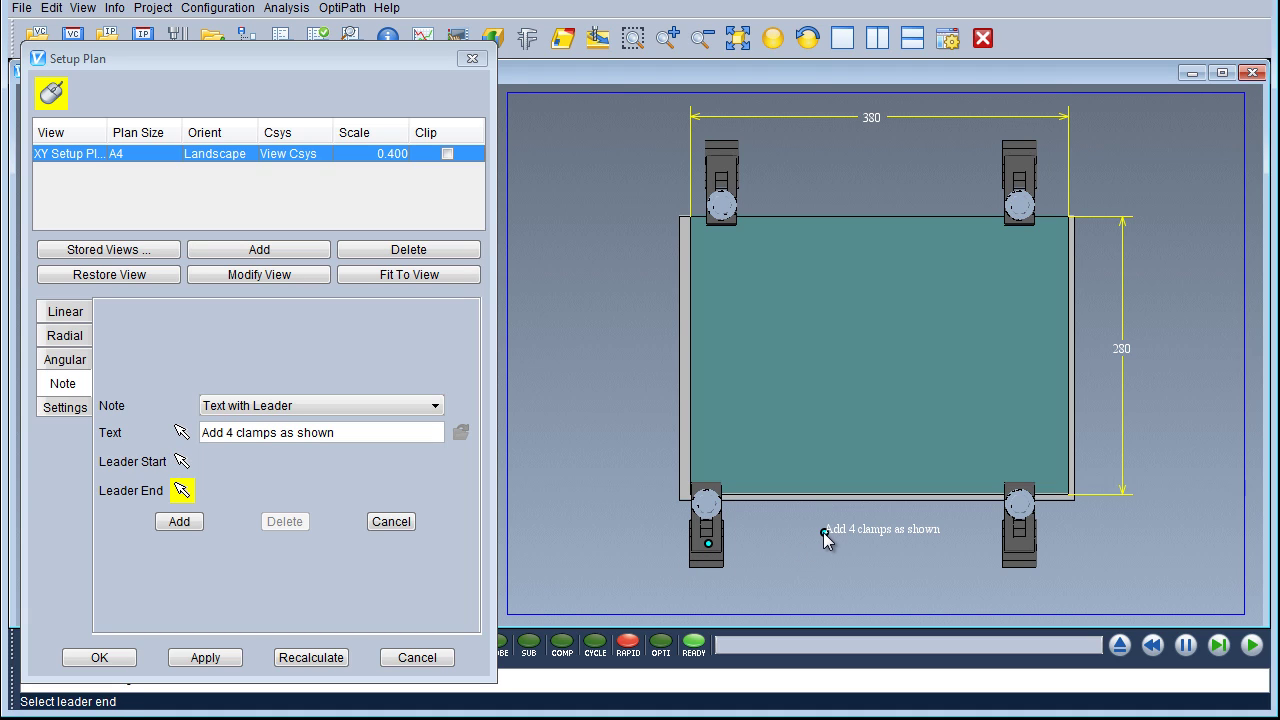
pyautogui.click(823, 532)
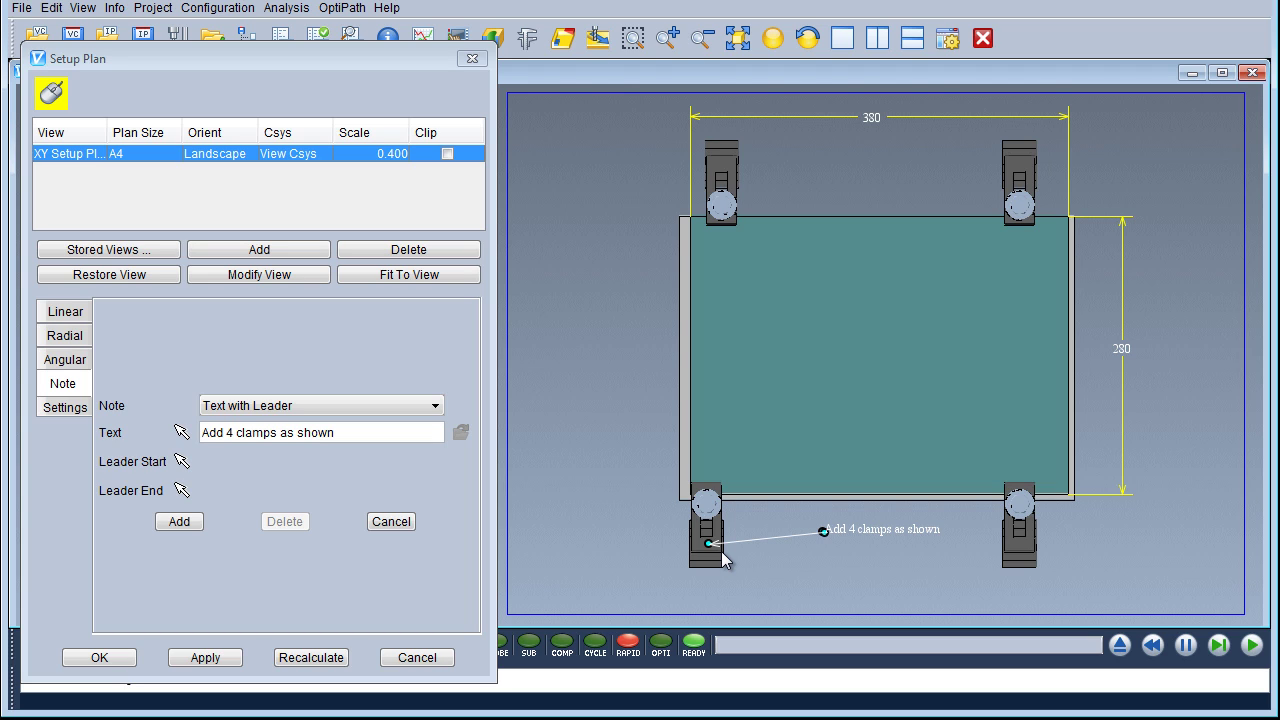
pyautogui.click(197, 522)
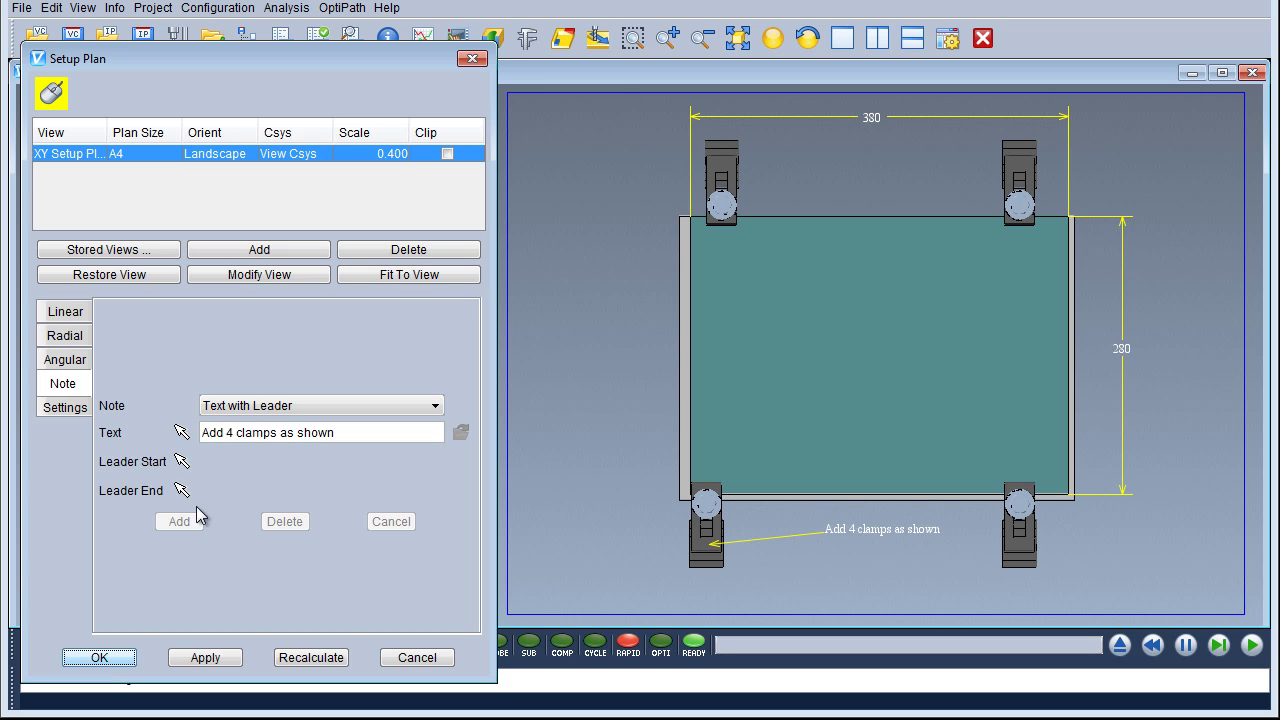
pyautogui.click(84, 318)
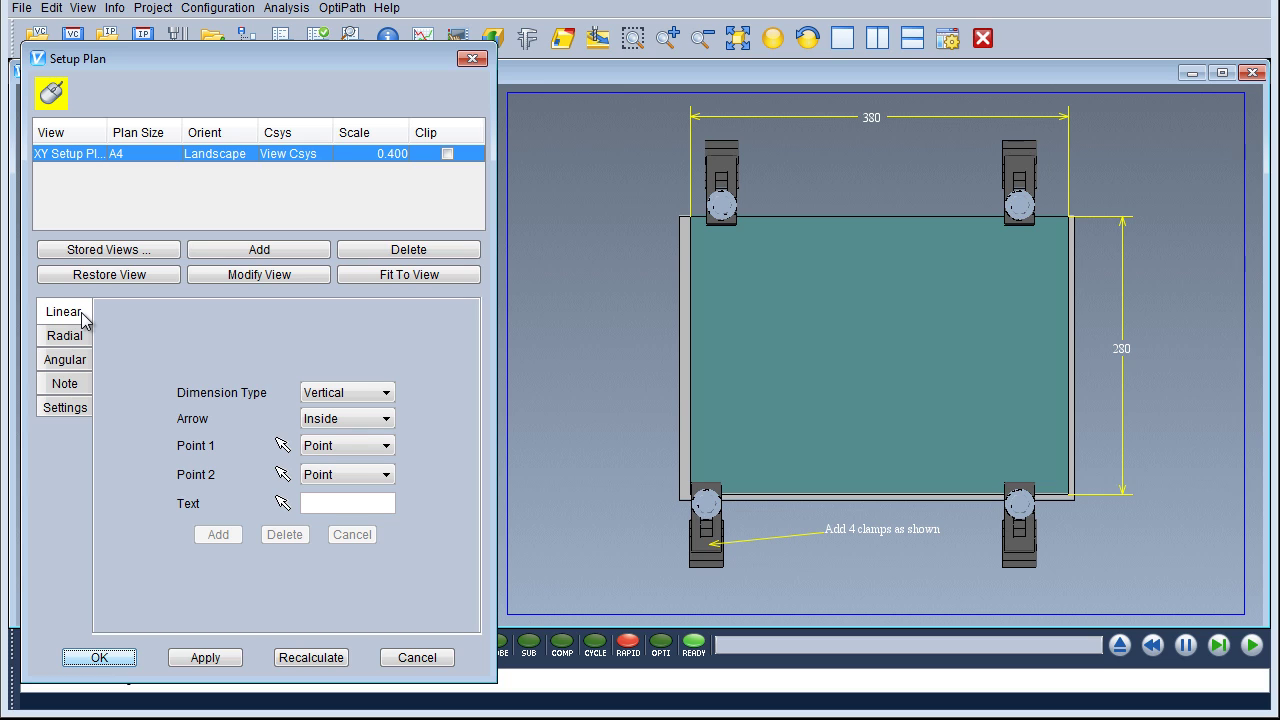
pyautogui.click(62, 410)
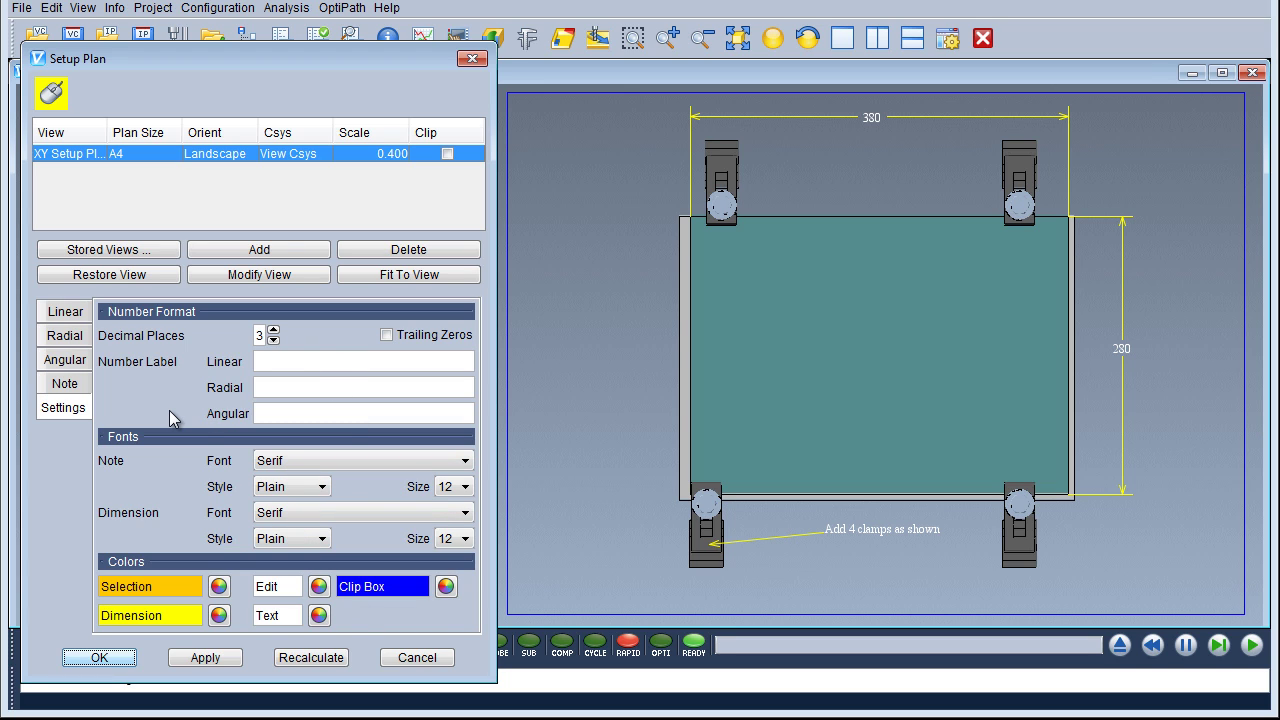
pyautogui.click(55, 318)
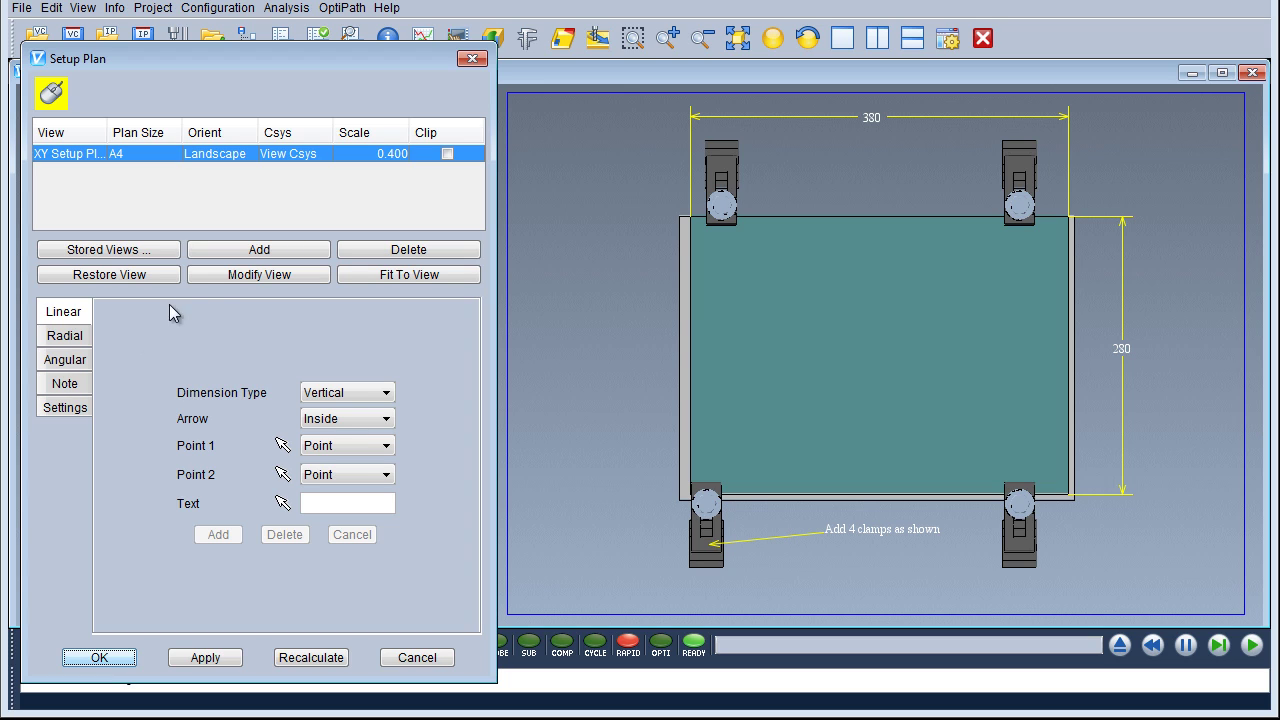
# - Add a second setup plan based on the ZY view
pyautogui.click(250, 255)
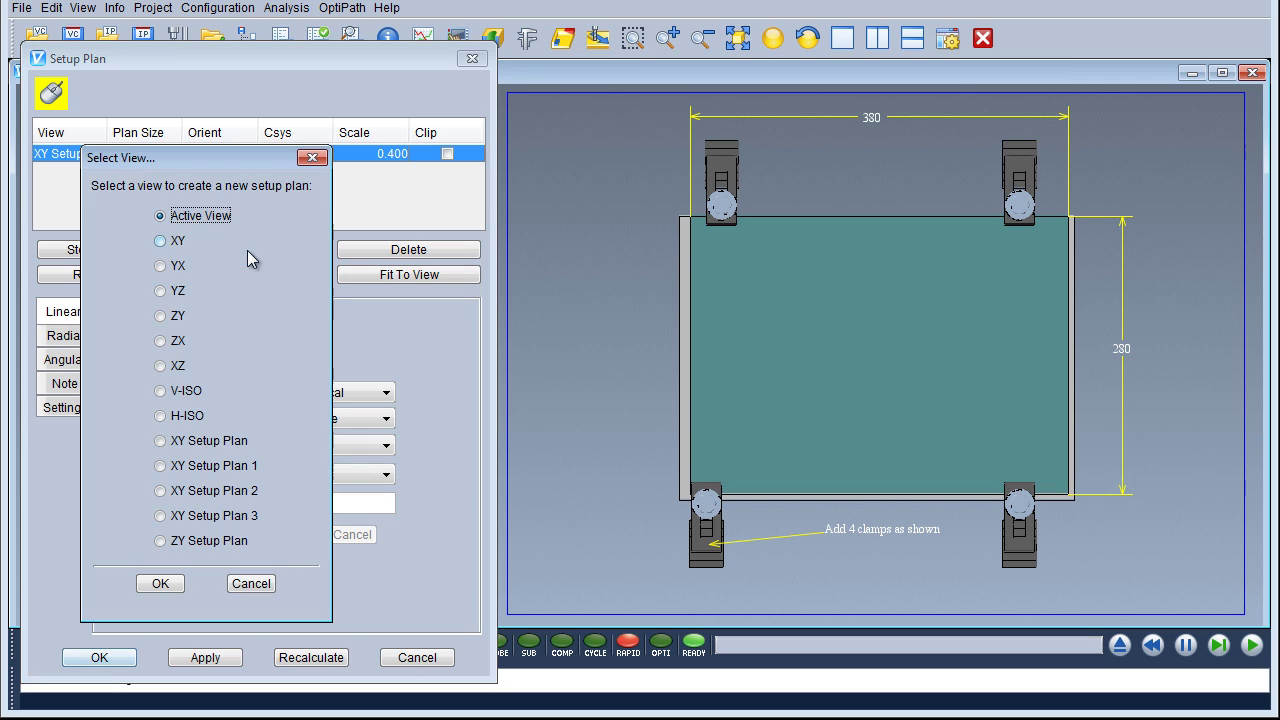
pyautogui.click(160, 316)
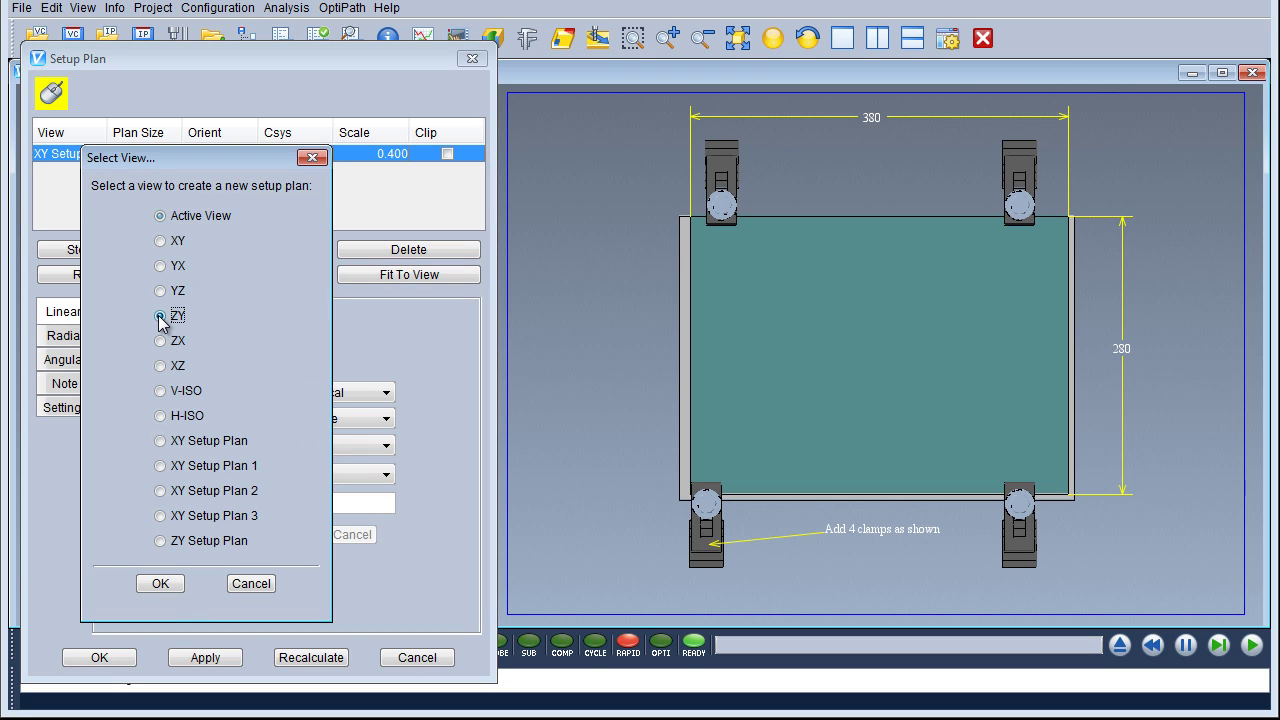
pyautogui.click(160, 584)
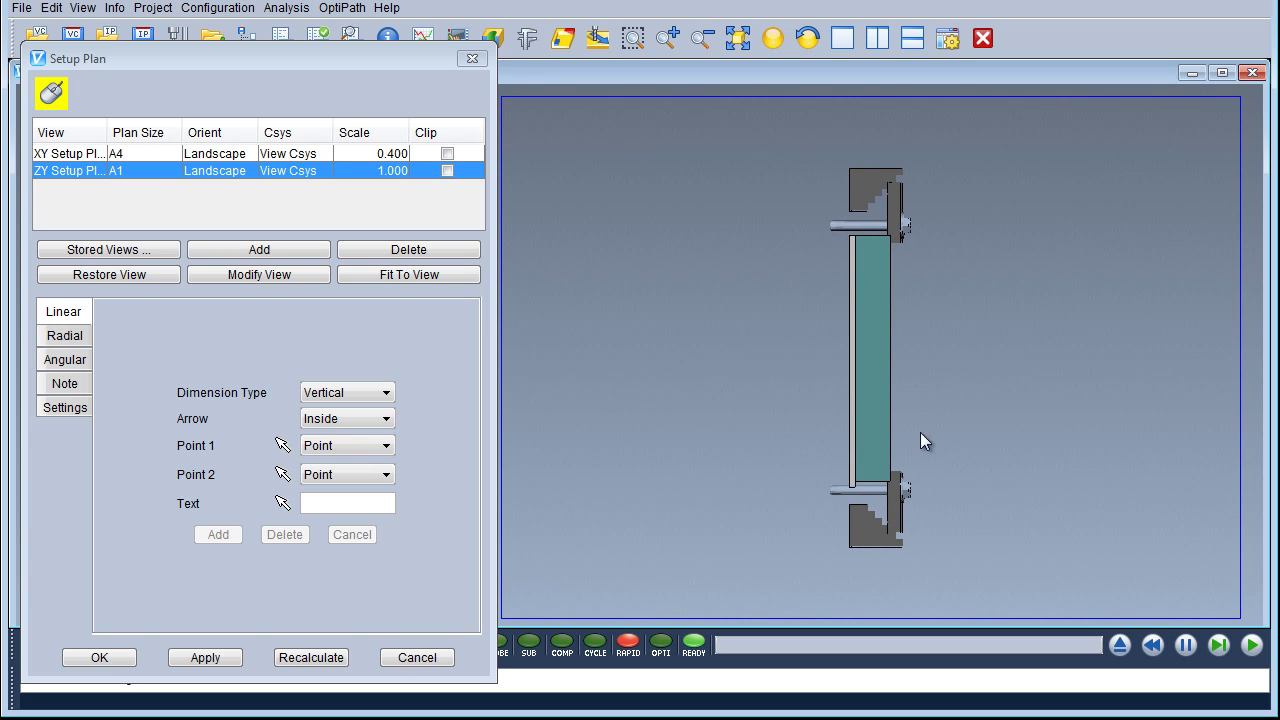
pyautogui.click(157, 172)
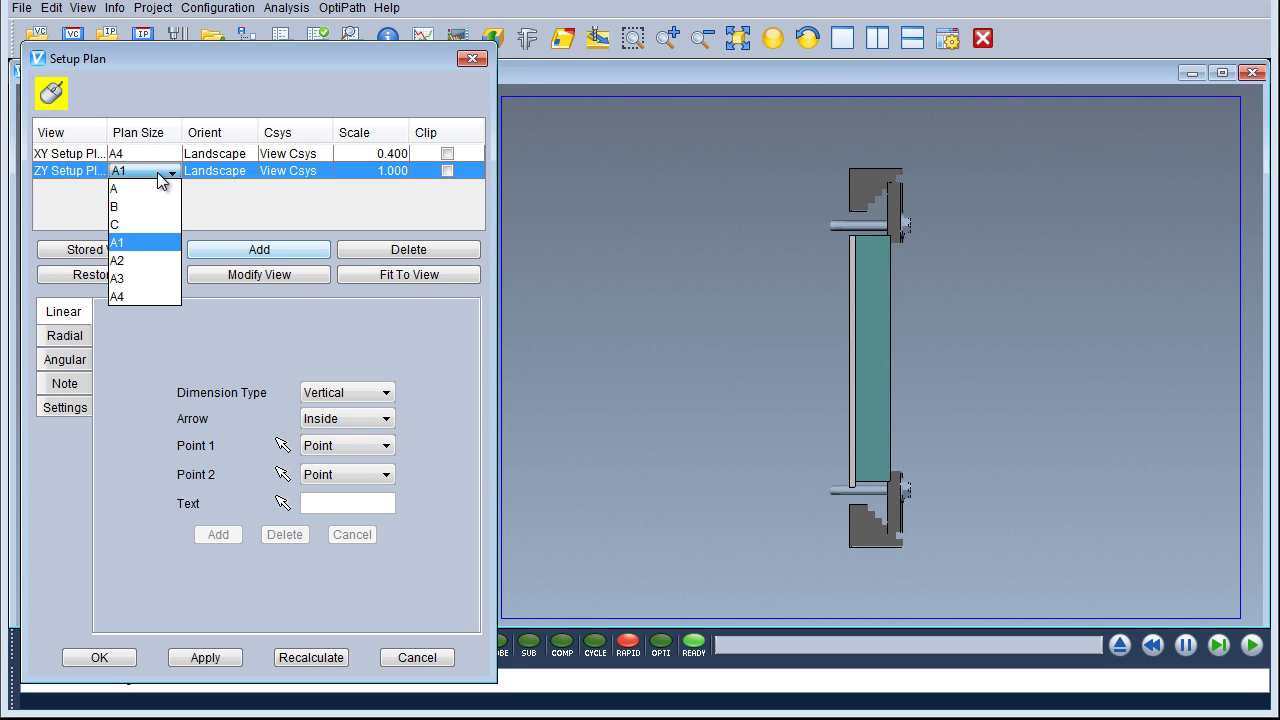
# - Set the ZY plan to A4 size with a 0.400 scale, centring the part in the frame
pyautogui.click(144, 297)
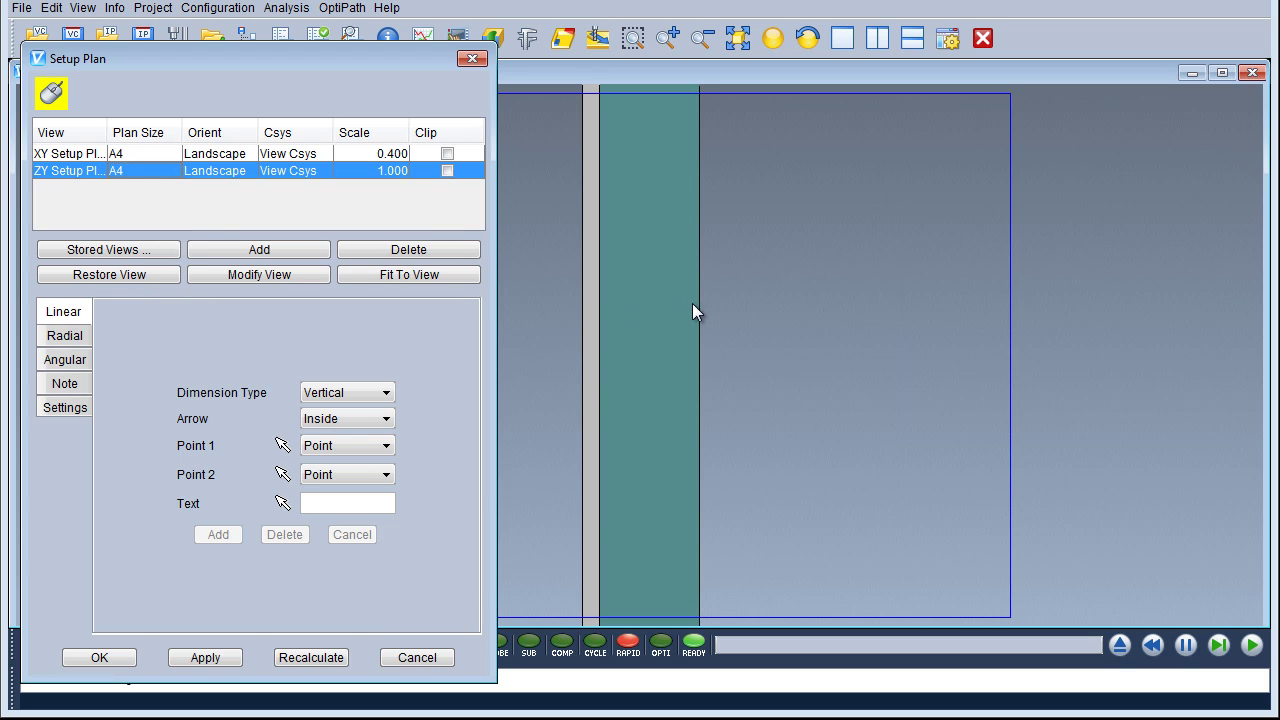
pyautogui.click(398, 172)
pyautogui.write('.4')
pyautogui.press('Return')
pyautogui.click(785, 377)
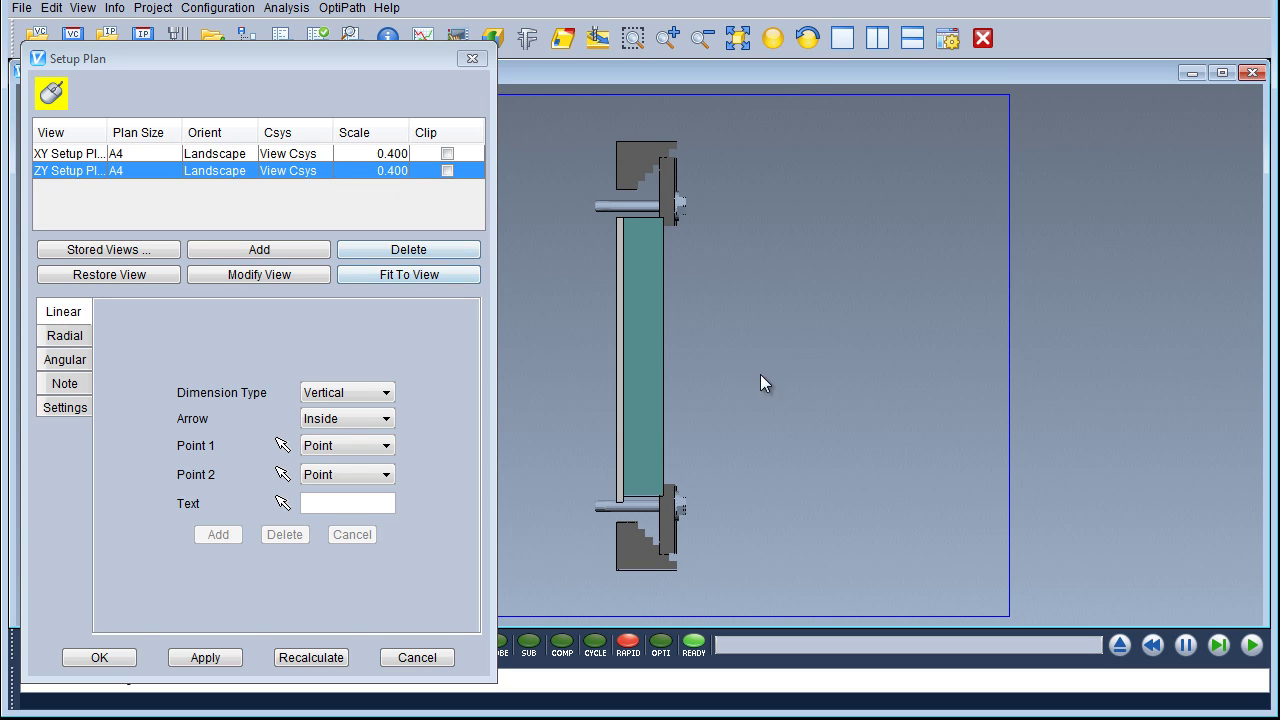
pyautogui.moveTo(784, 374); pyautogui.dragTo(975, 369, button='middle')
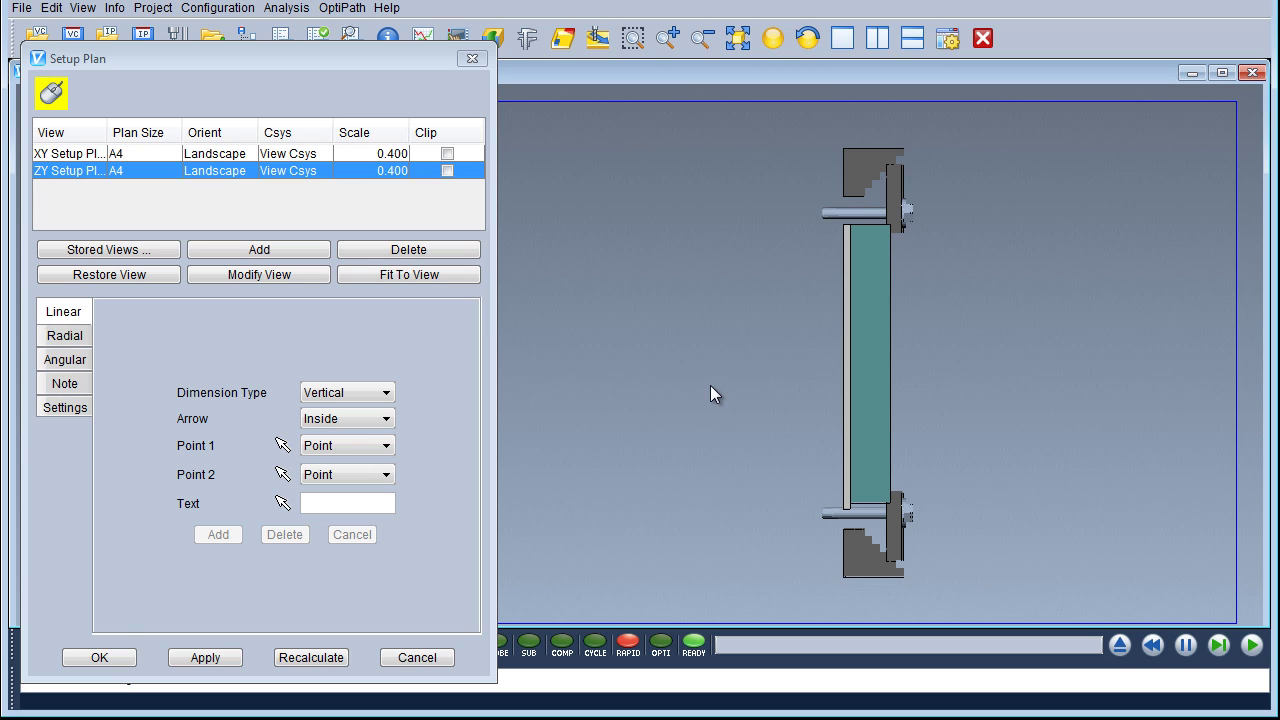
pyautogui.moveTo(711, 386); pyautogui.dragTo(717, 385, button='middle')
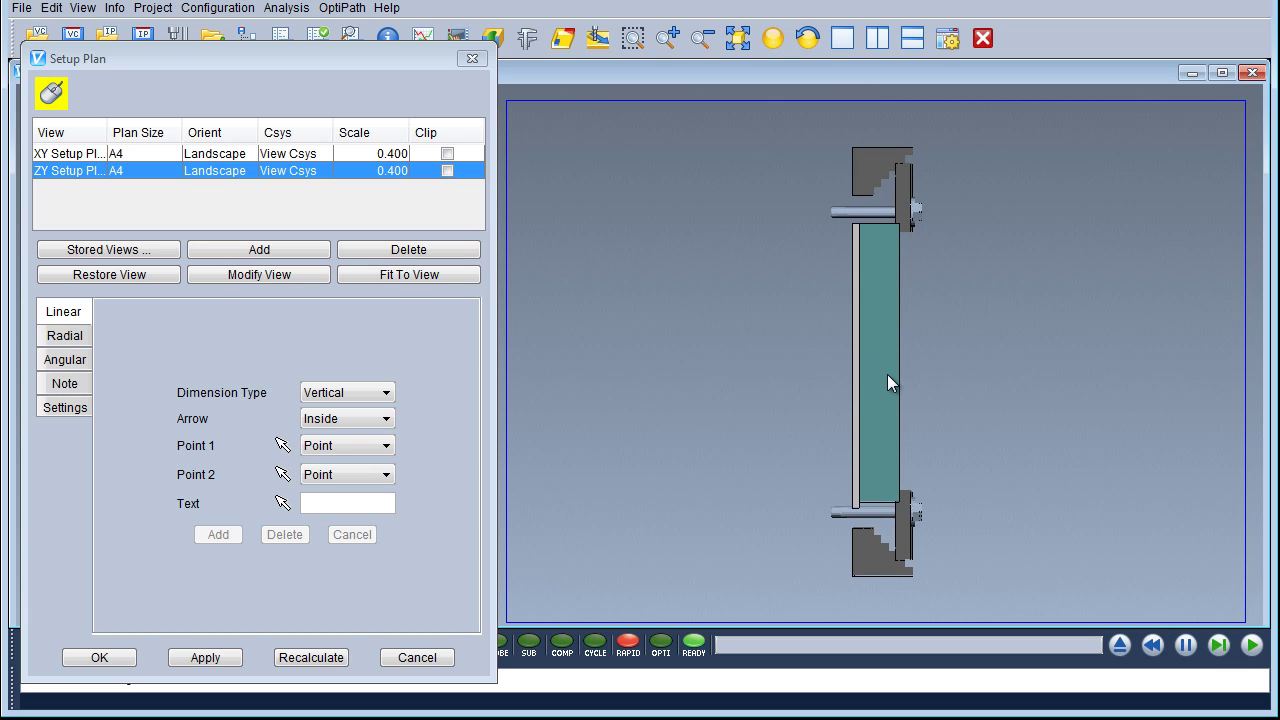
# - Pick a horizontal 41 dimension with outside arrows across the part's lower end, labelled below
pyautogui.click(350, 393)
pyautogui.click(333, 413)
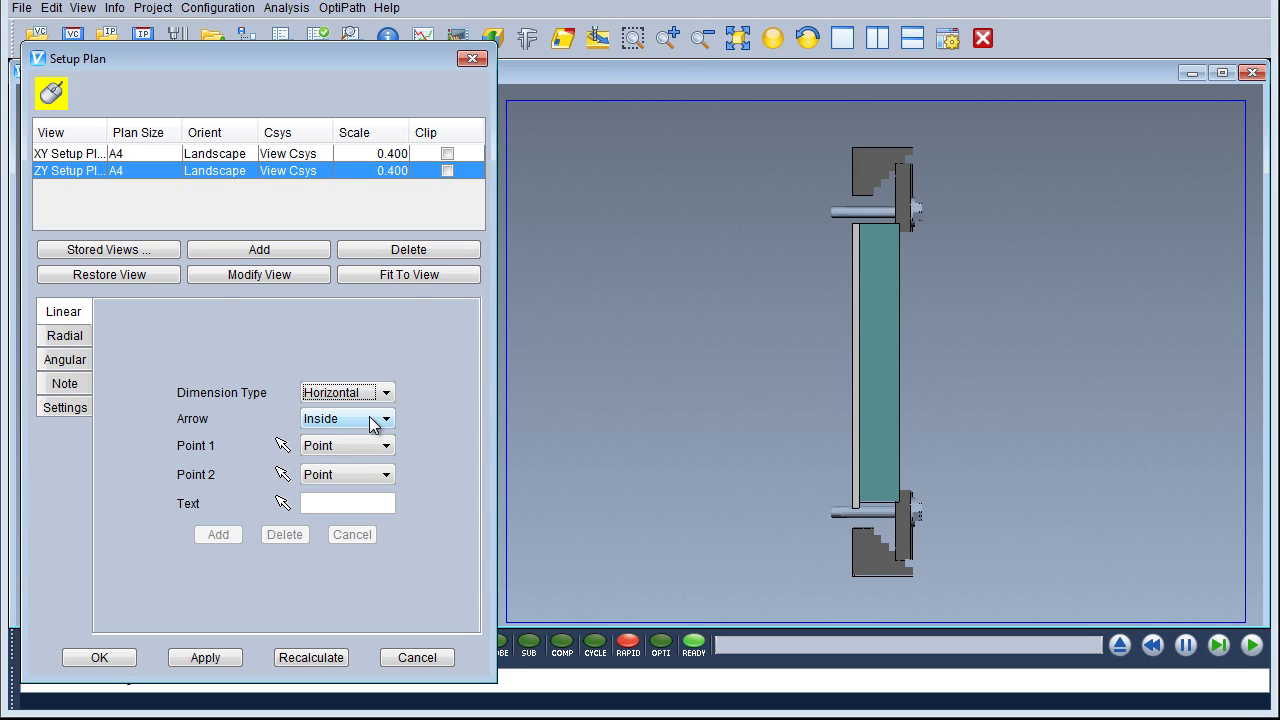
pyautogui.click(369, 420)
pyautogui.click(360, 454)
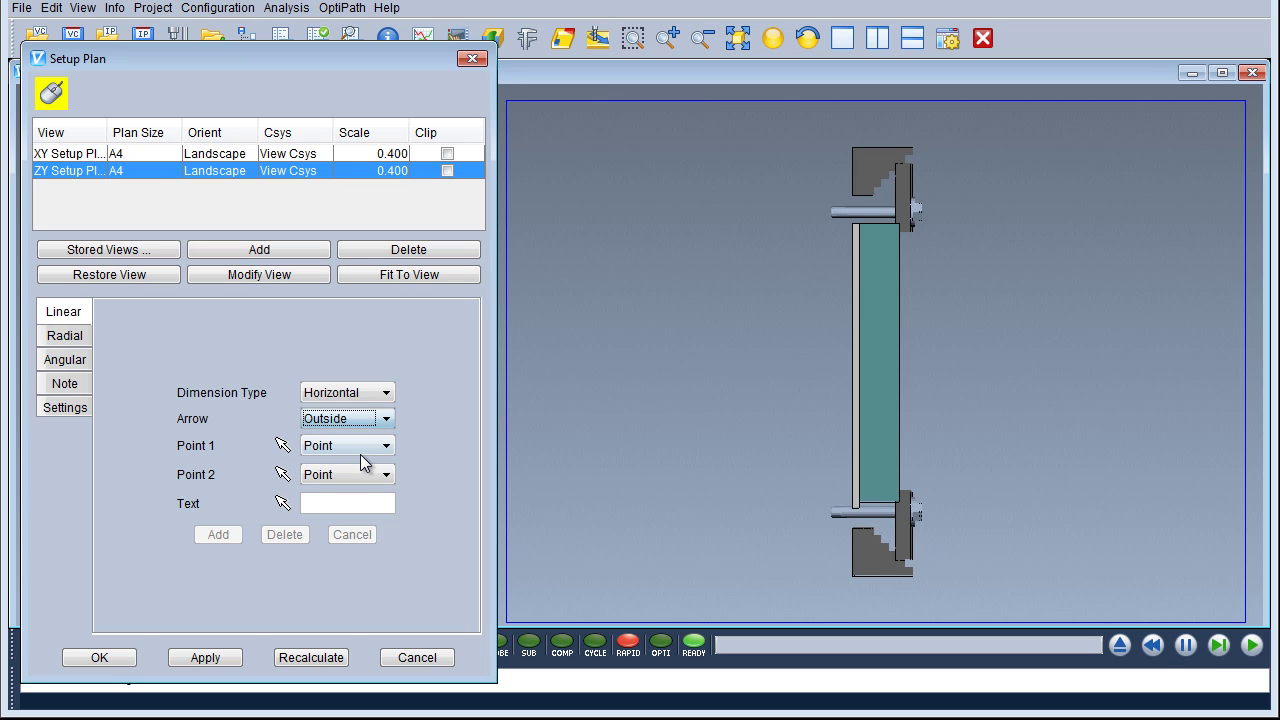
pyautogui.click(283, 446)
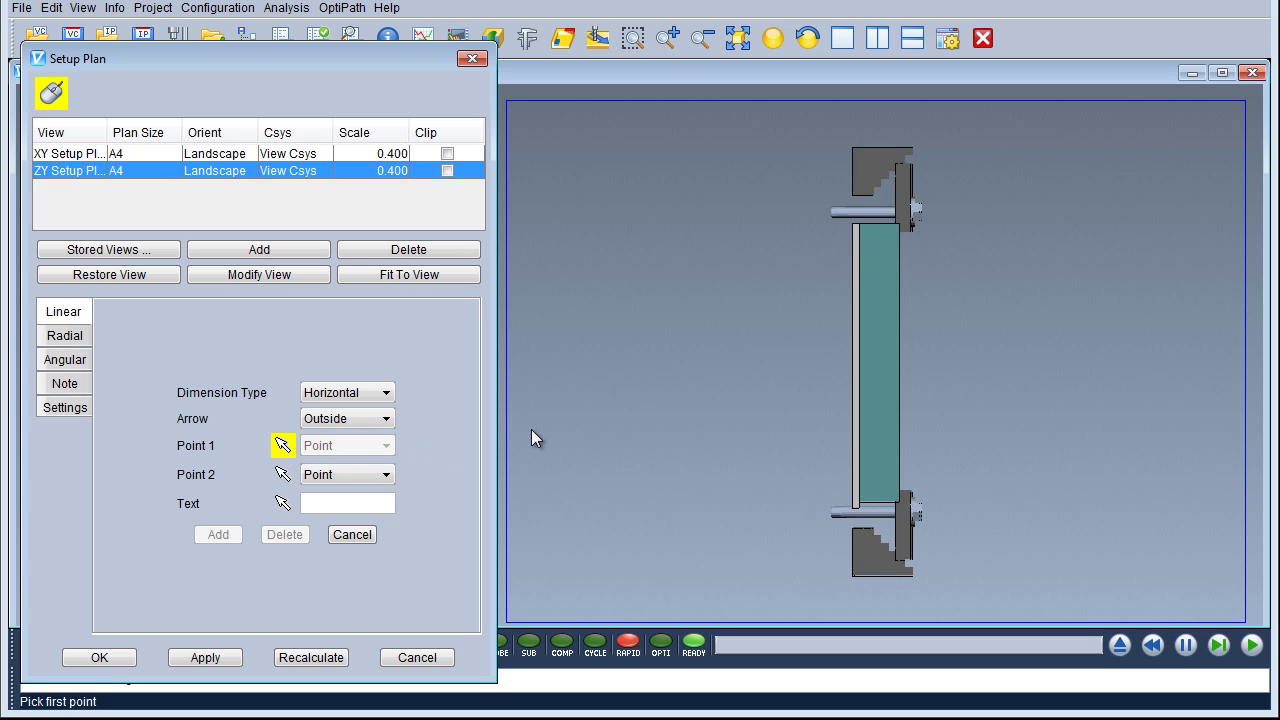
pyautogui.click(862, 498)
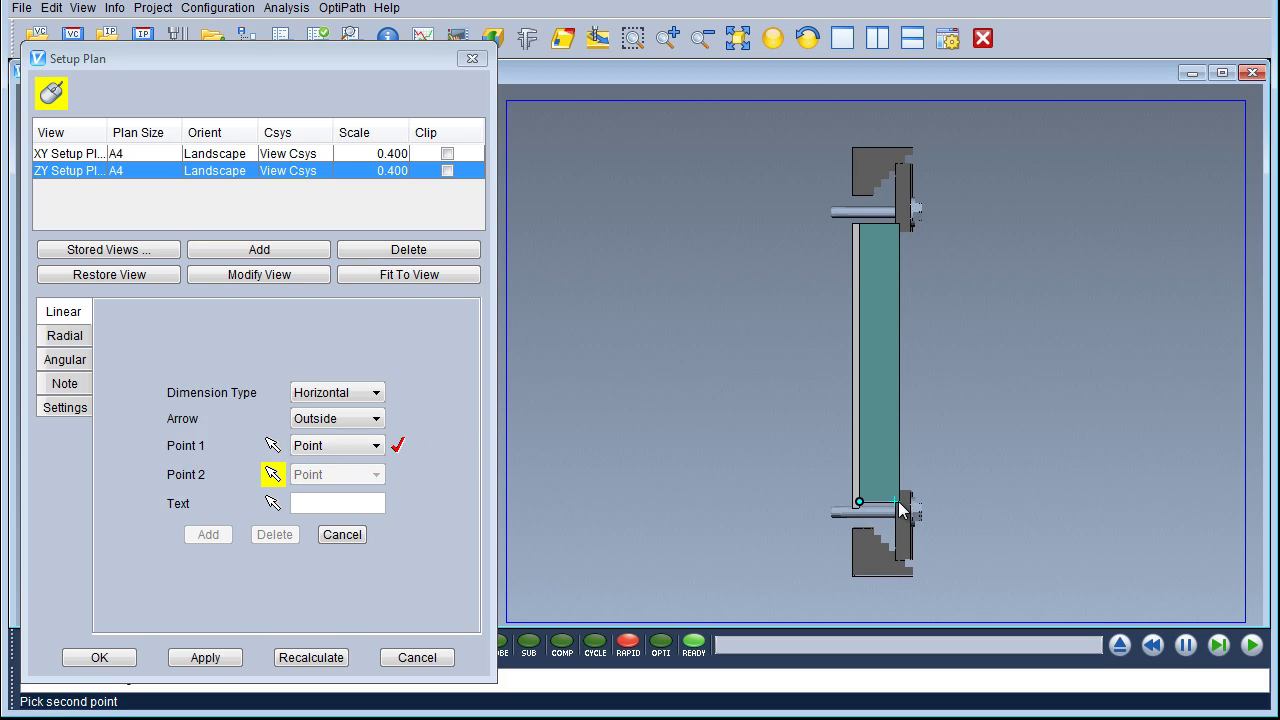
pyautogui.click(892, 504)
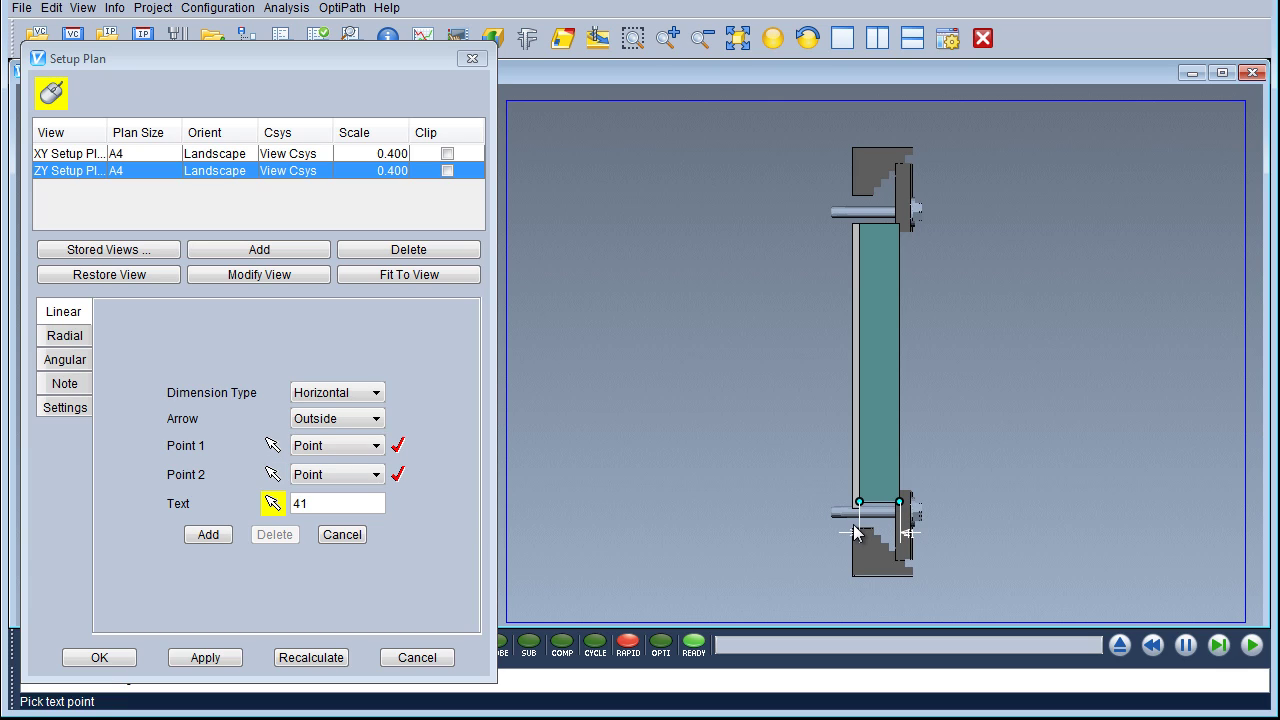
pyautogui.click(944, 573)
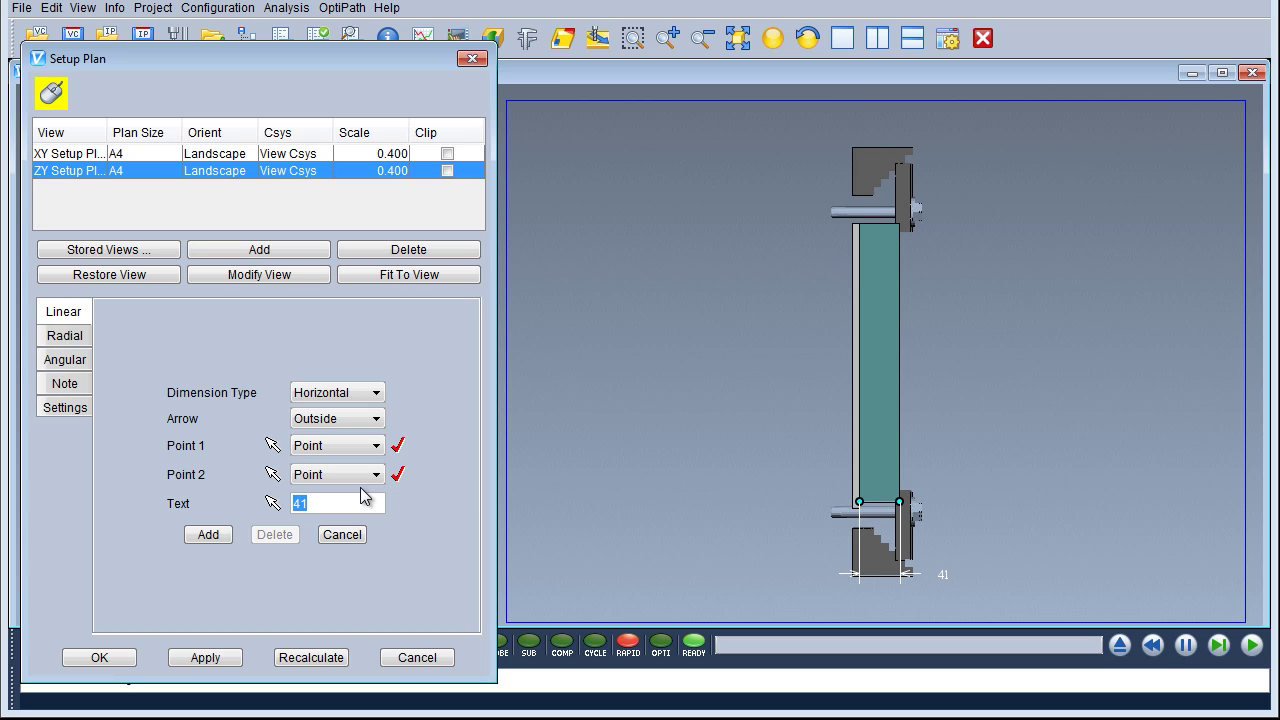
# - Add the 41 dimension, then add a 7 dimension across the part's upper edge
pyautogui.click(212, 535)
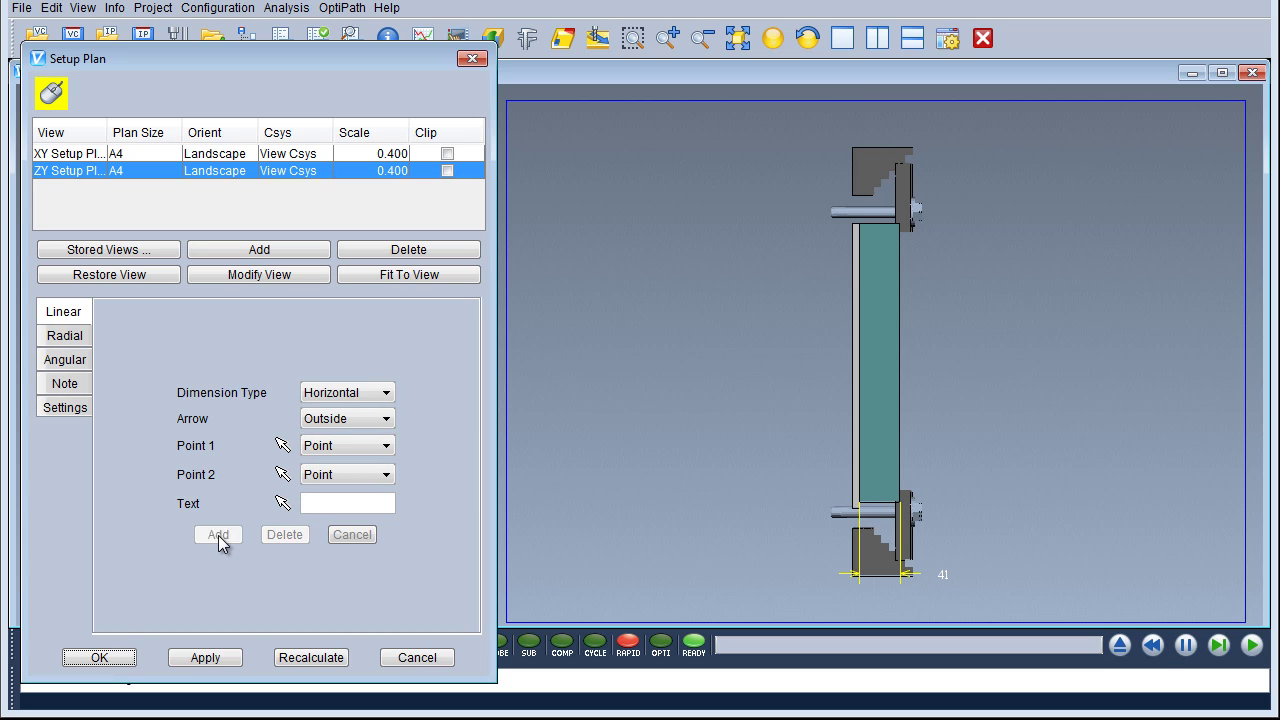
pyautogui.click(283, 445)
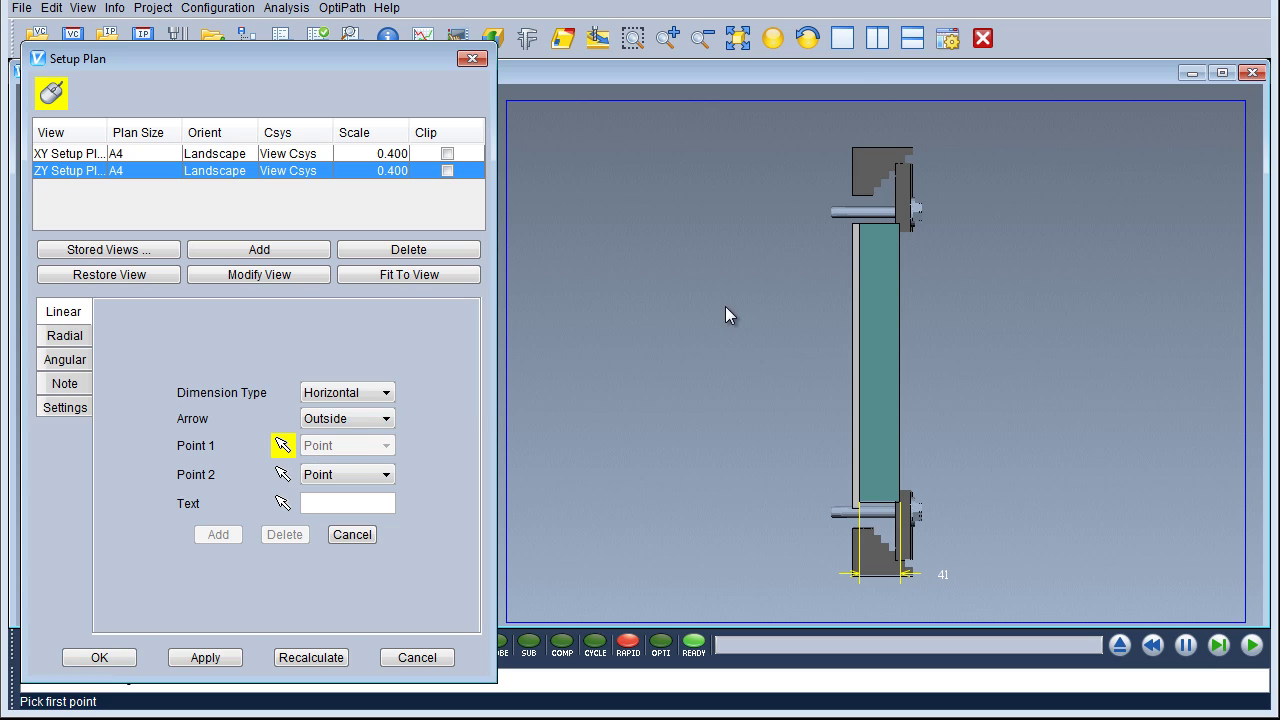
pyautogui.click(853, 224)
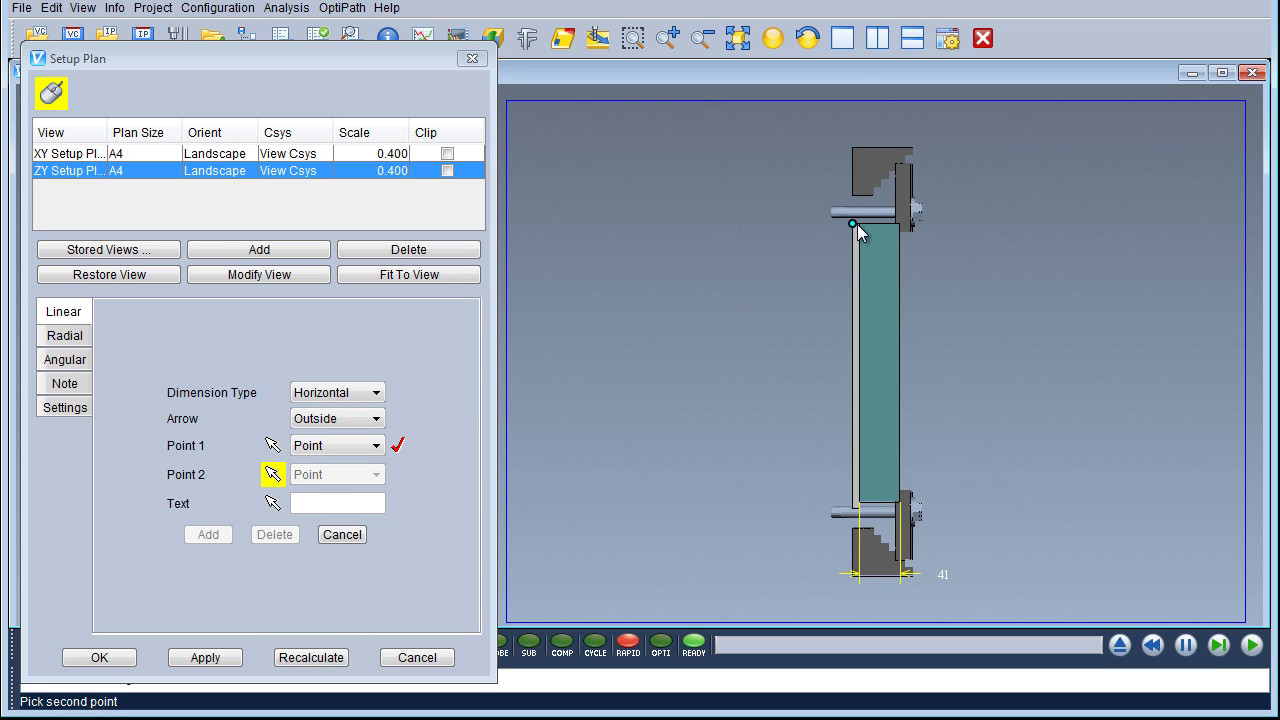
pyautogui.click(859, 224)
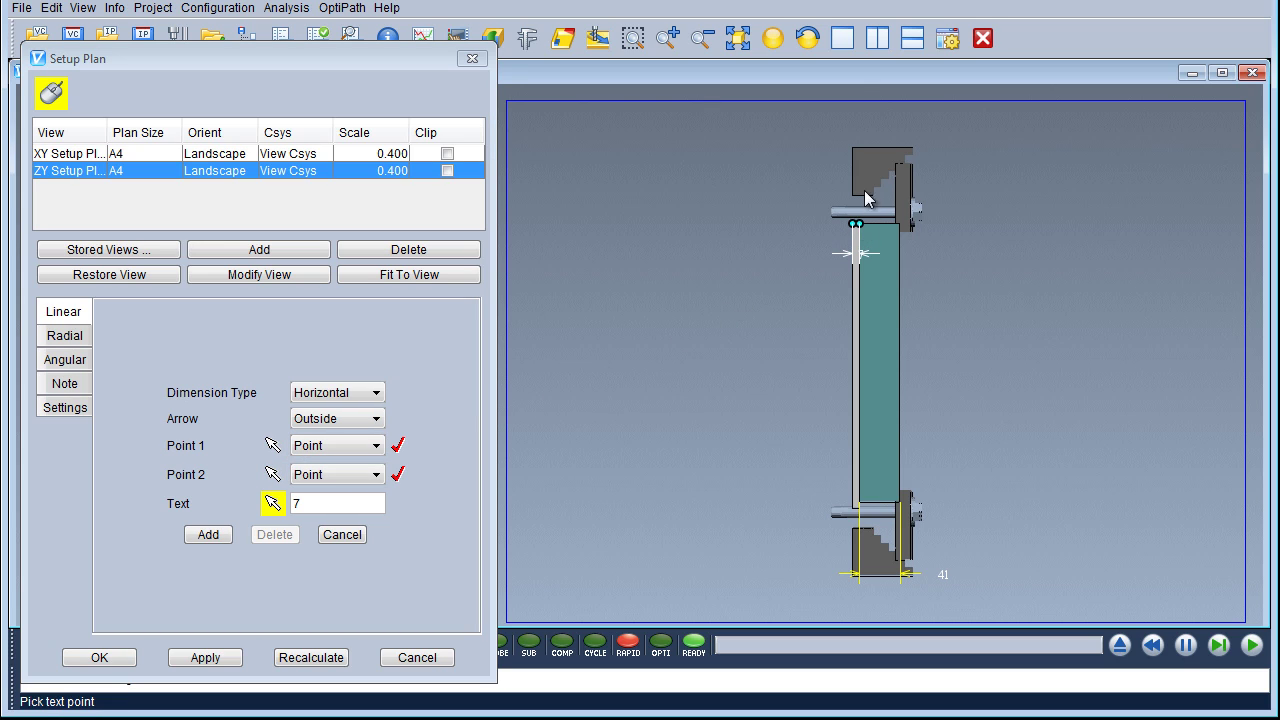
pyautogui.click(849, 125)
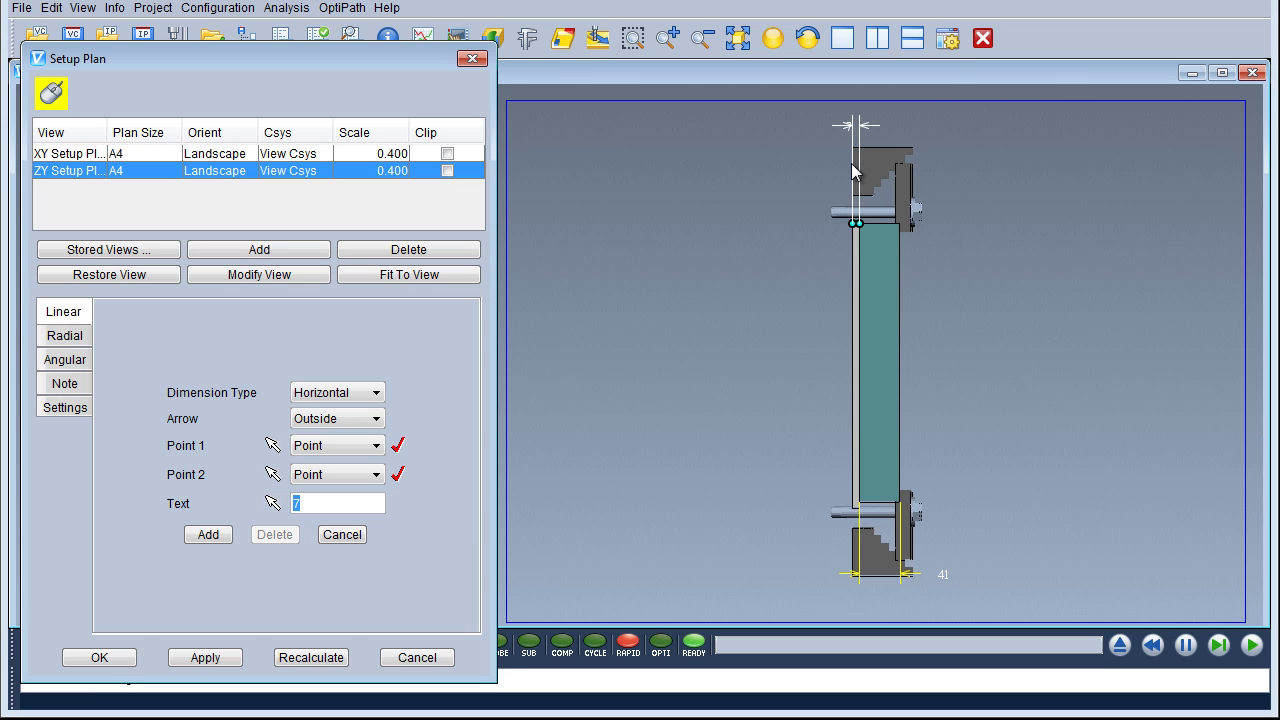
pyautogui.click(218, 533)
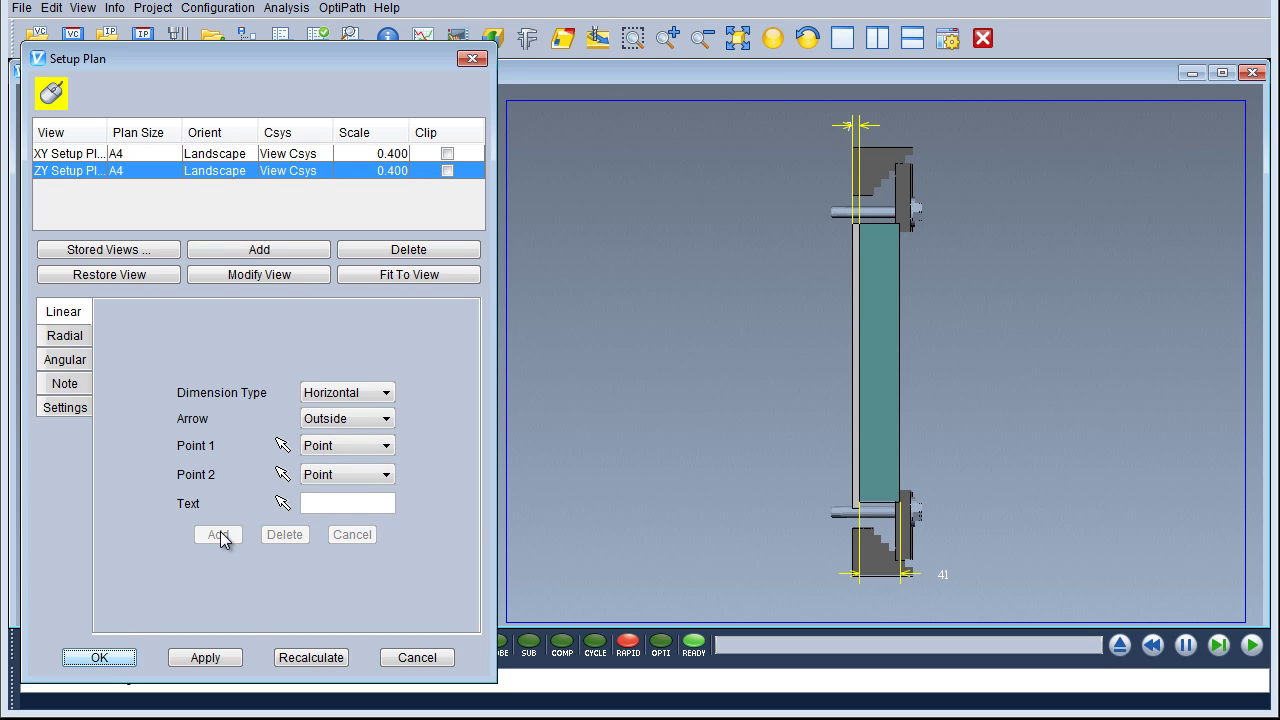
# - Move the 7 label above the part and the 41 label lower
pyautogui.click(818, 124)
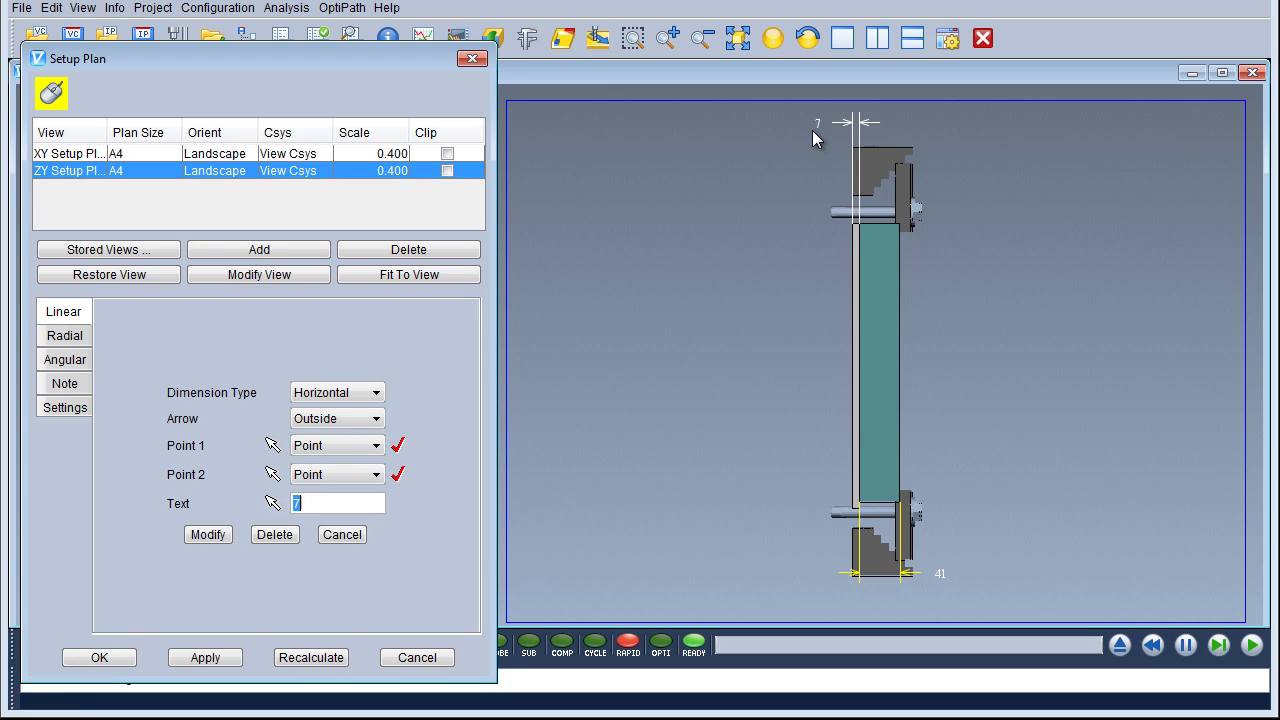
pyautogui.click(208, 534)
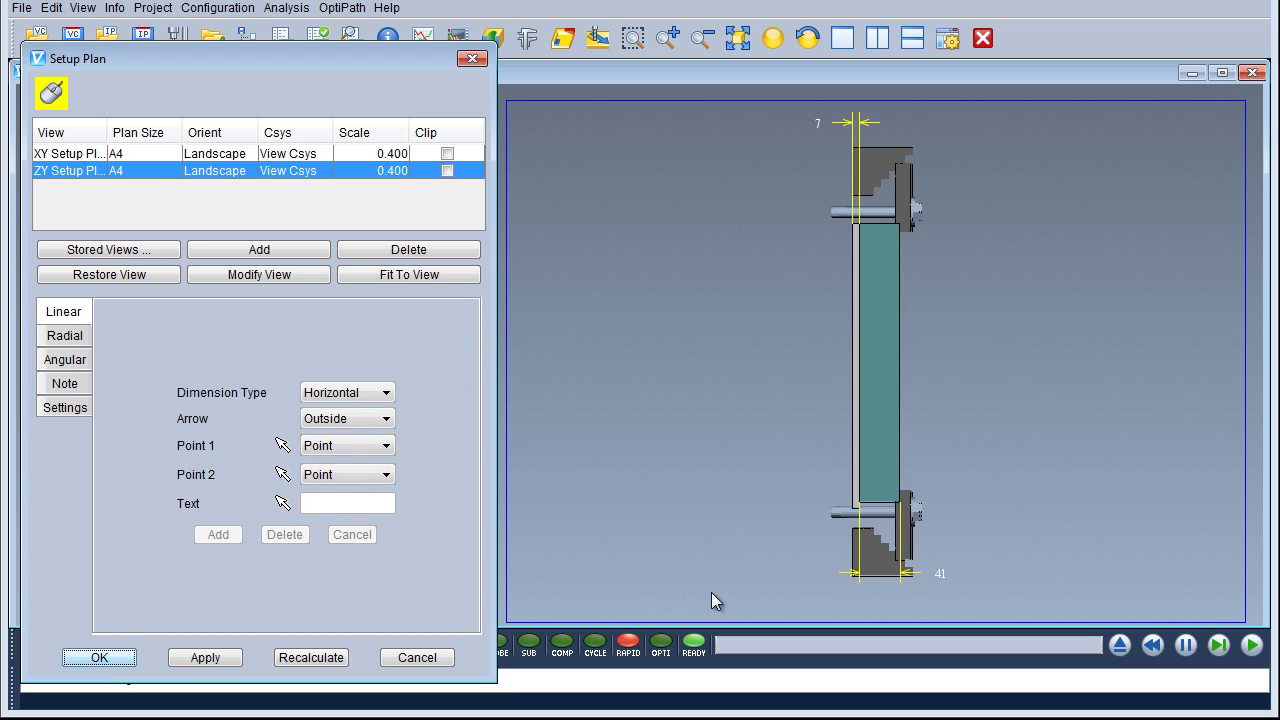
pyautogui.click(940, 574)
pyautogui.click(272, 503)
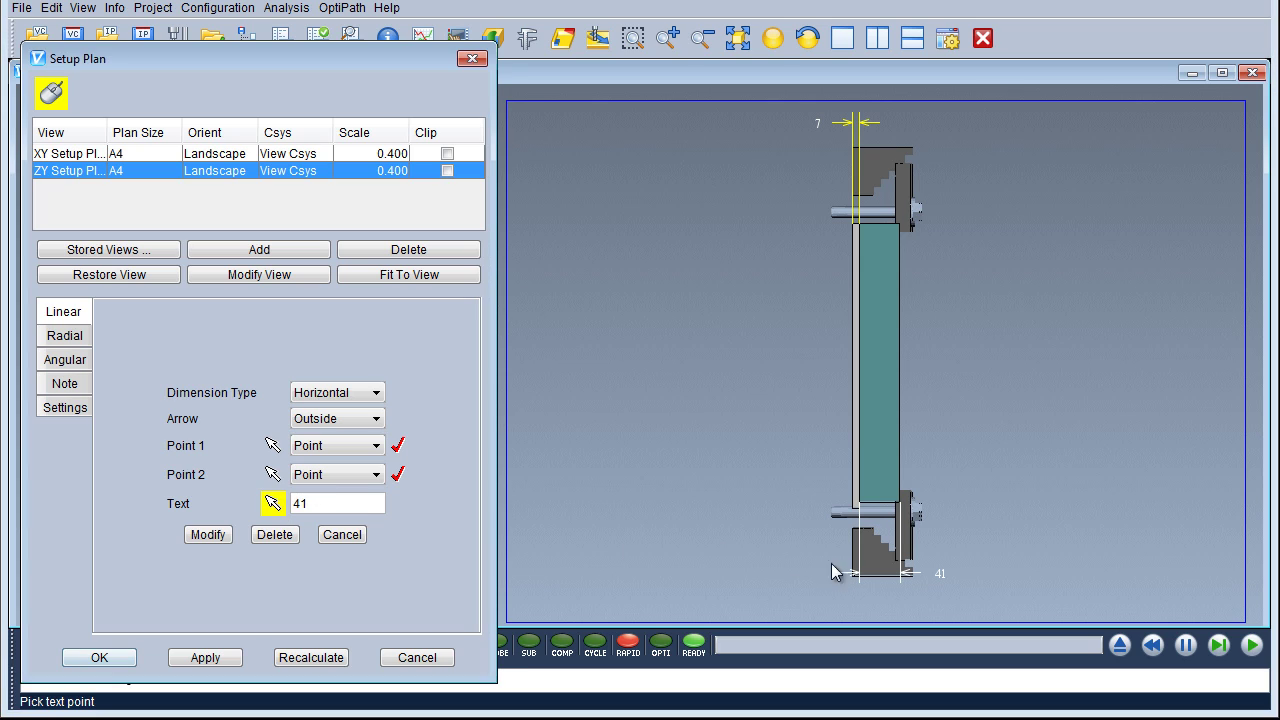
pyautogui.click(943, 593)
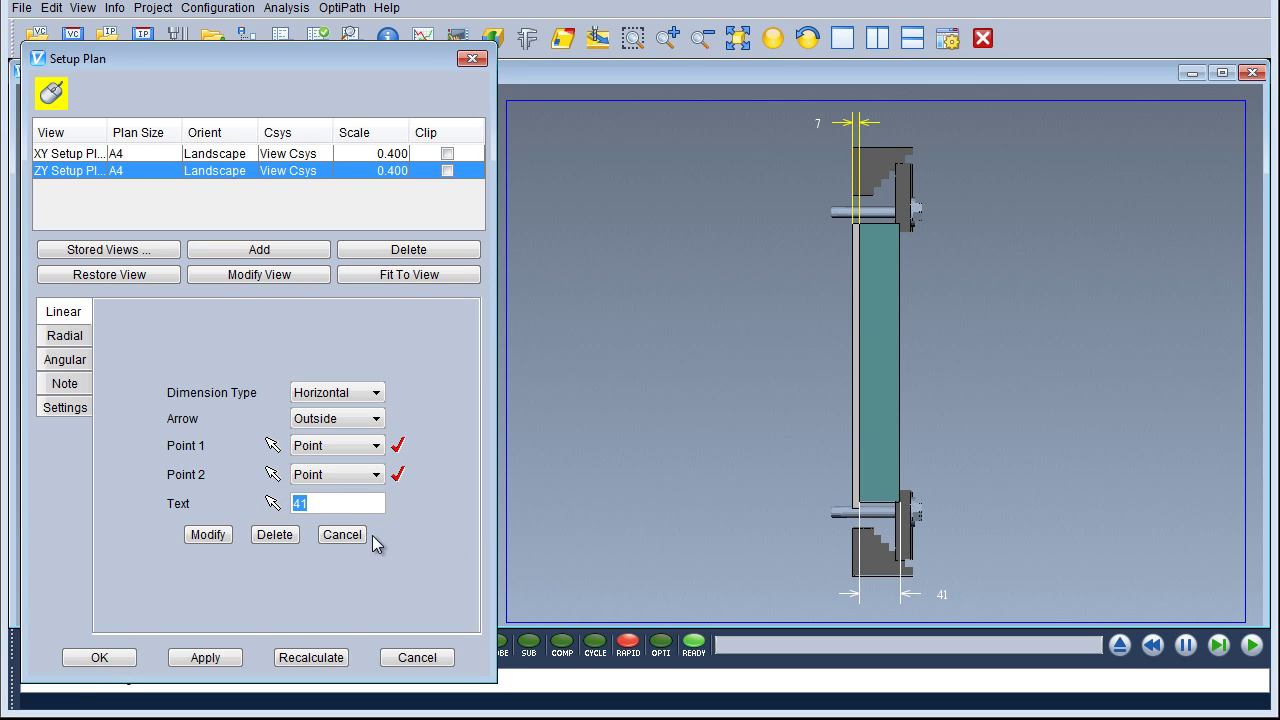
pyautogui.click(214, 532)
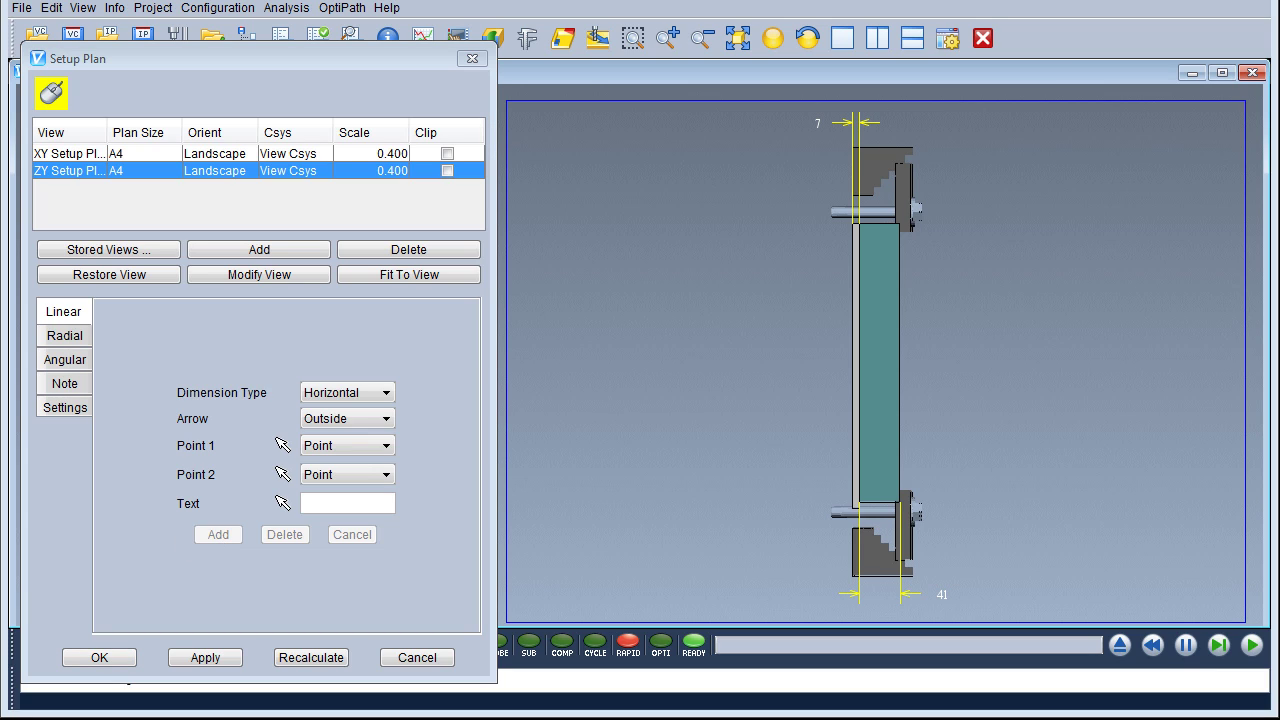
# - Close the Setup Plan editor and confirm saving the changed setup plan
pyautogui.click(474, 62)
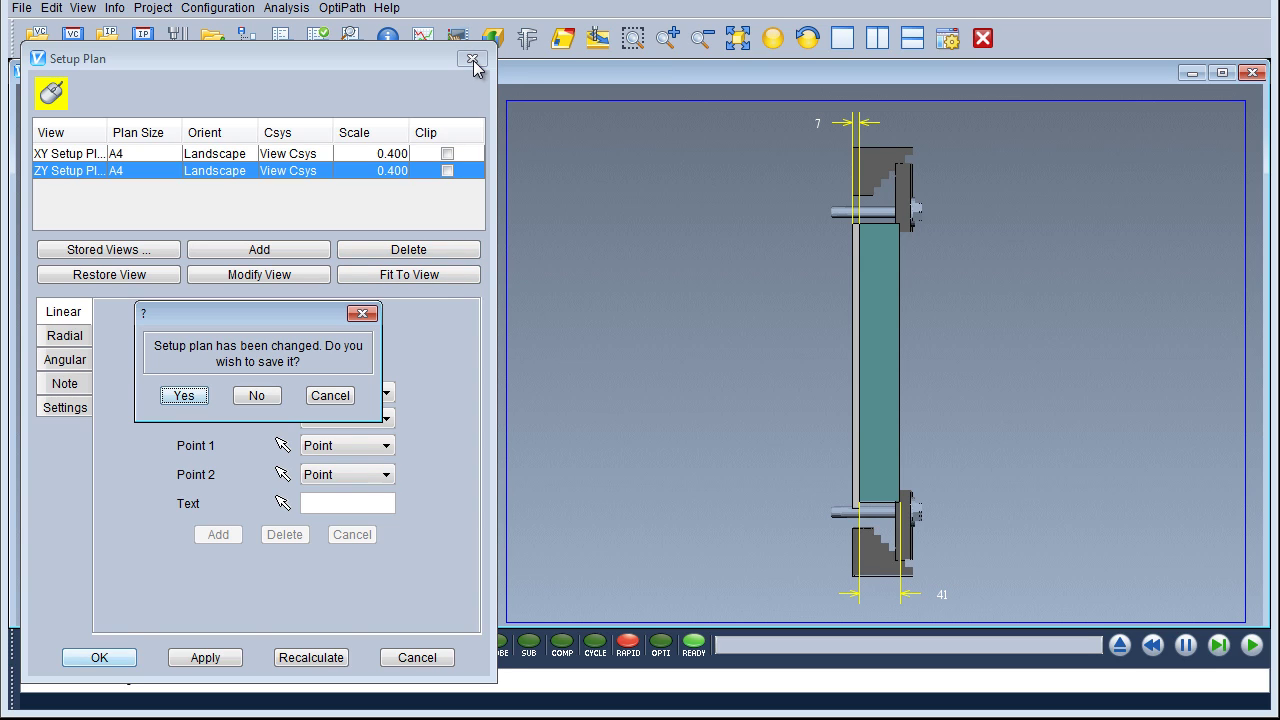
pyautogui.click(186, 396)
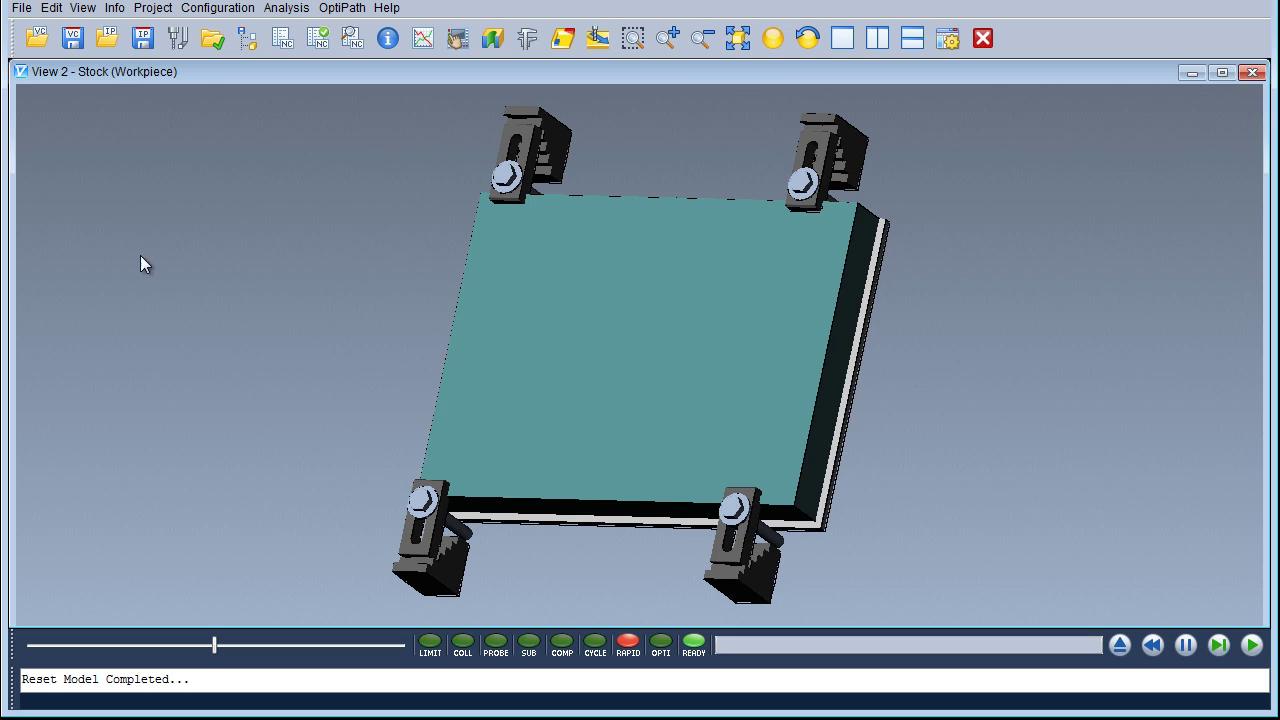
# - Save the whole VERICUT project with File > Save Project
pyautogui.click(24, 10)
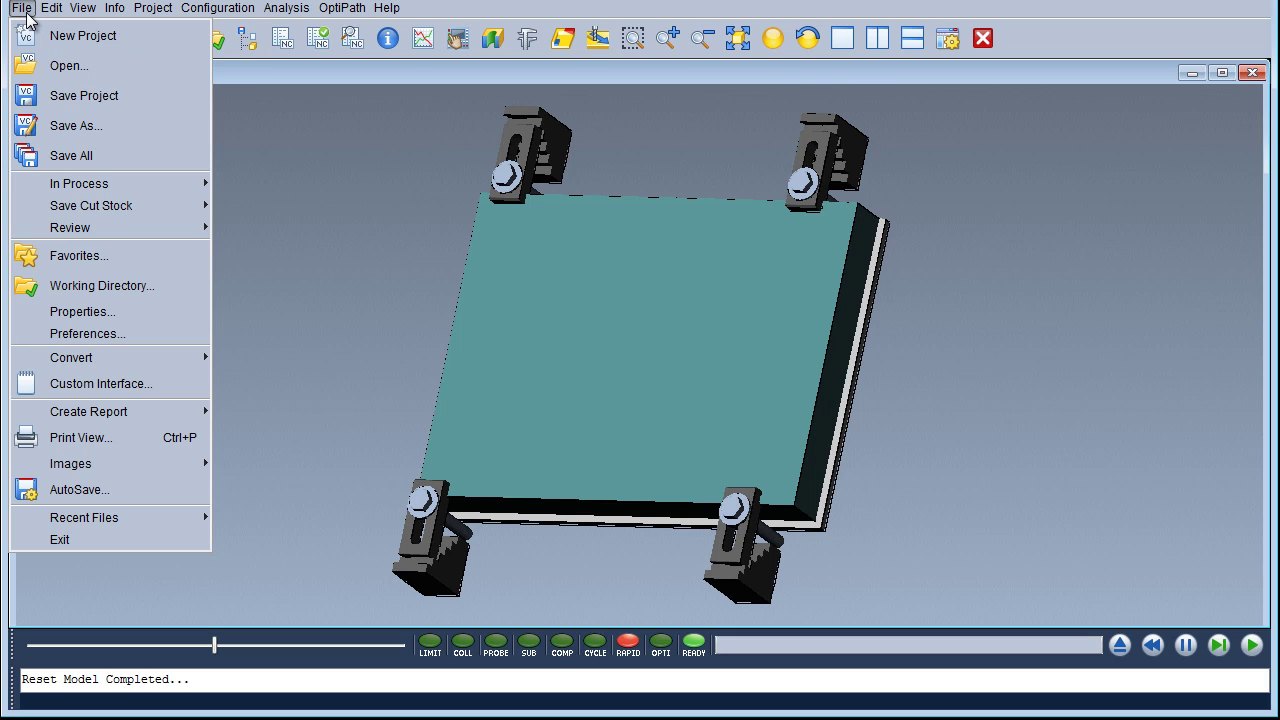
pyautogui.click(55, 95)
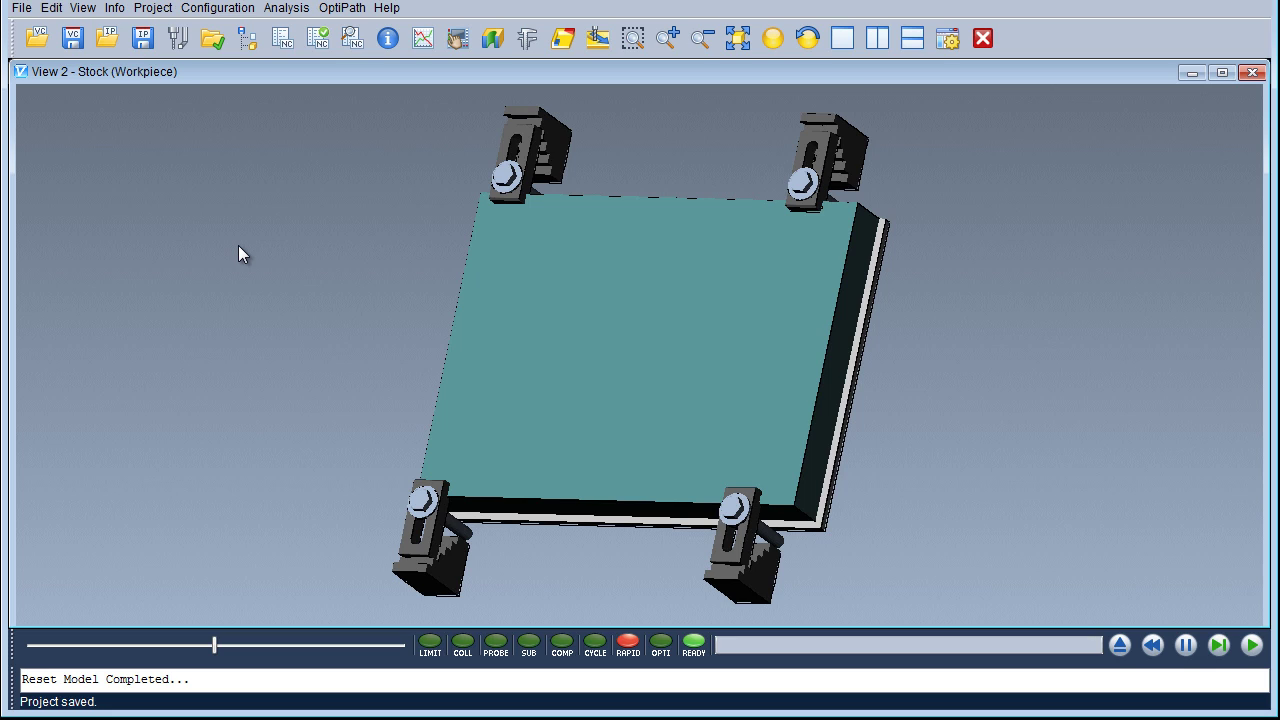
# - Open setup_plan_mm.VcTemplate from the working directory in the report template editor
pyautogui.click(154, 10)
pyautogui.moveTo(179, 301)
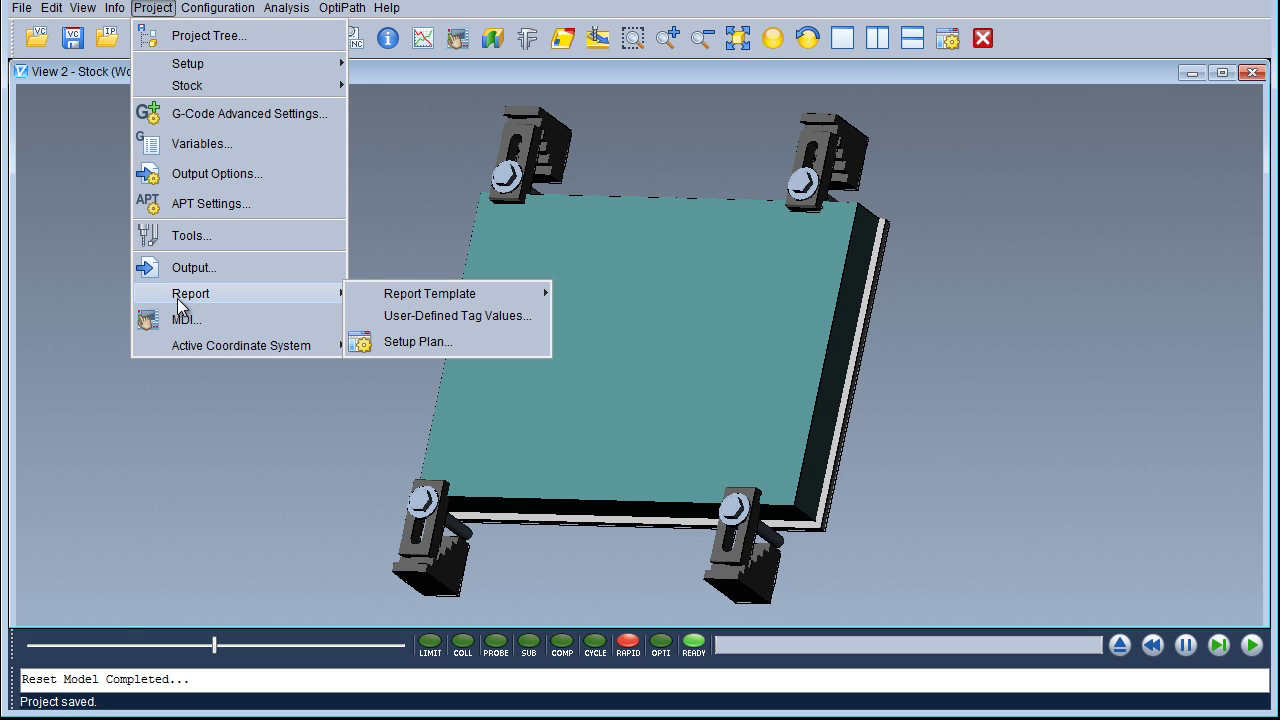
pyautogui.moveTo(525, 303)
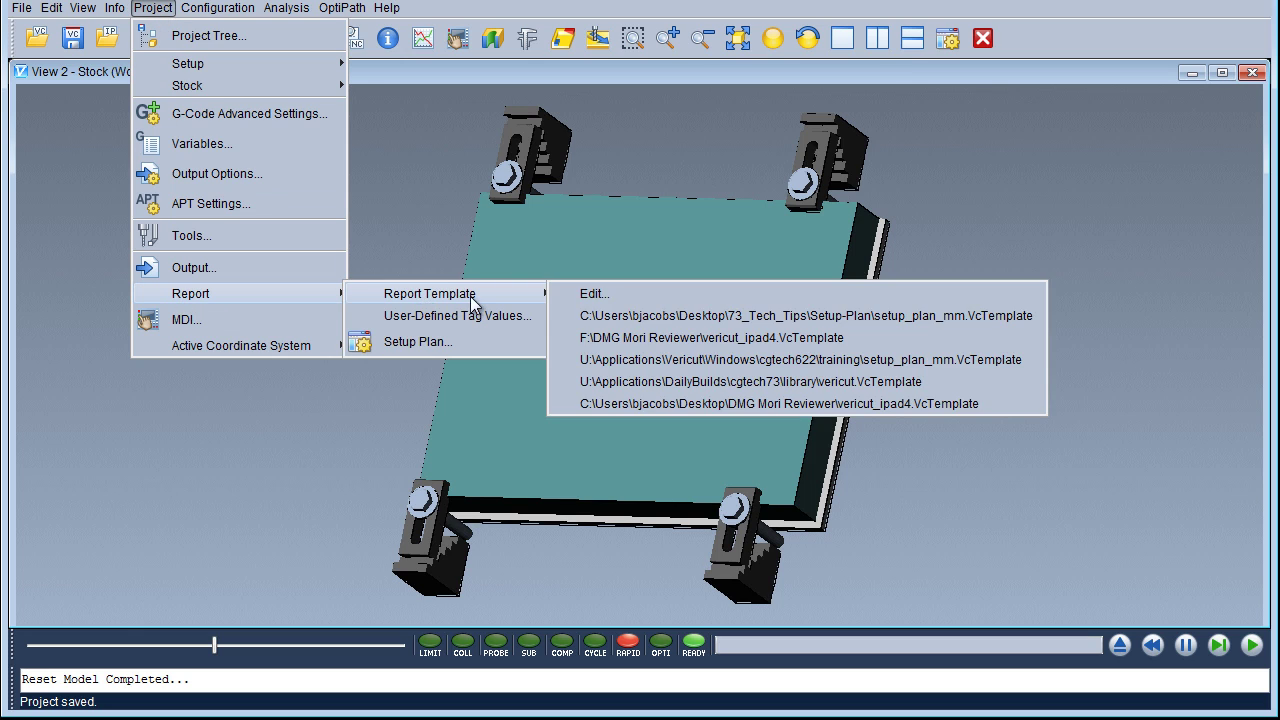
pyautogui.click(648, 299)
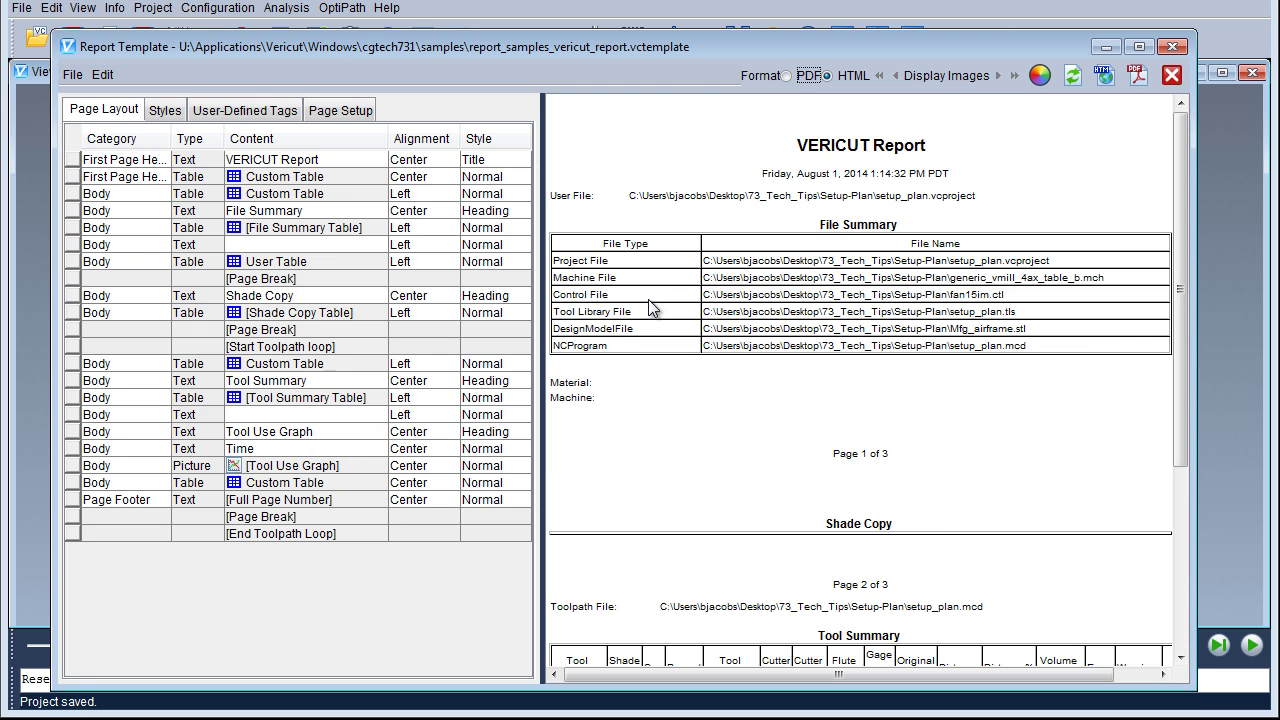
pyautogui.click(76, 79)
pyautogui.click(77, 131)
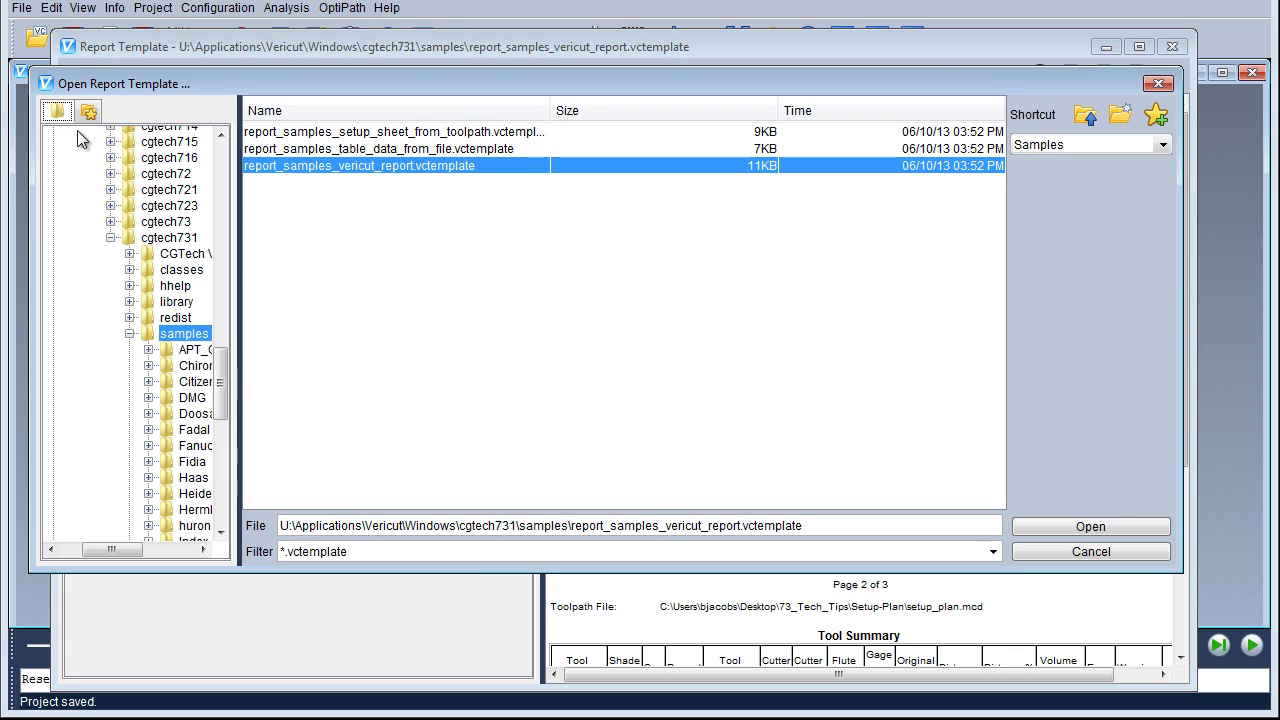
pyautogui.click(1056, 143)
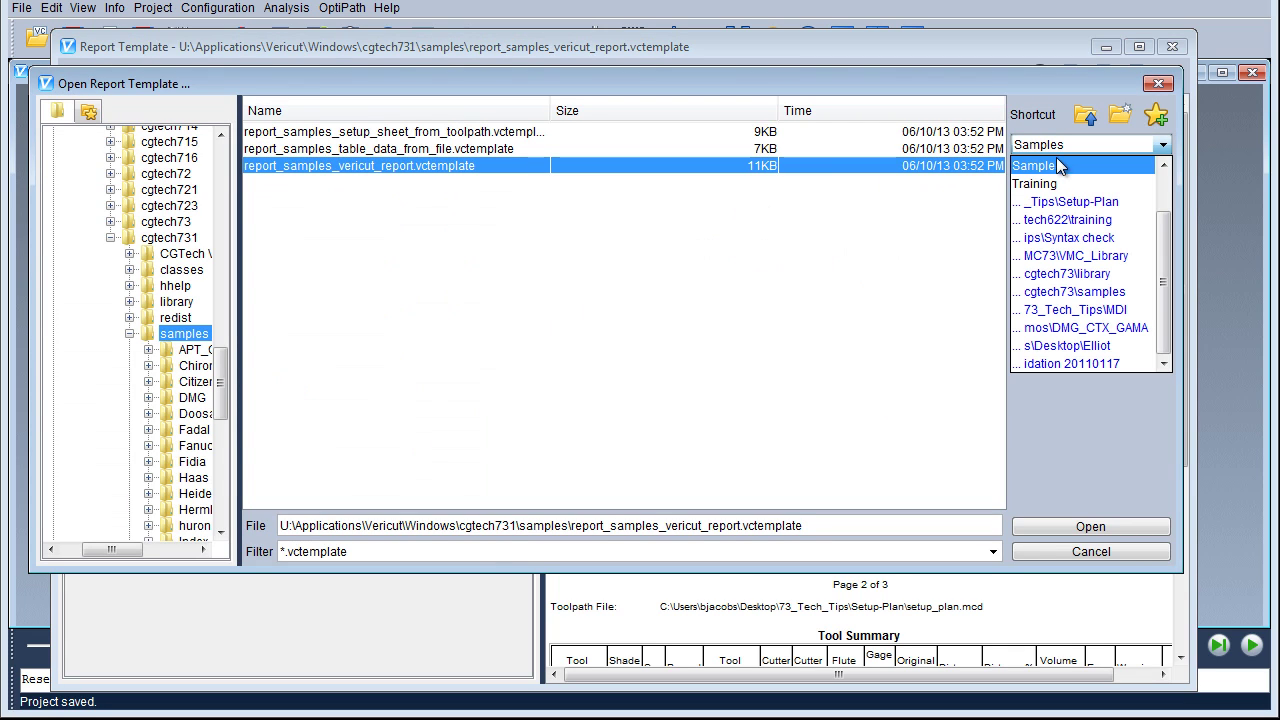
pyautogui.scroll(3, 1100, 200)
pyautogui.click(1117, 181)
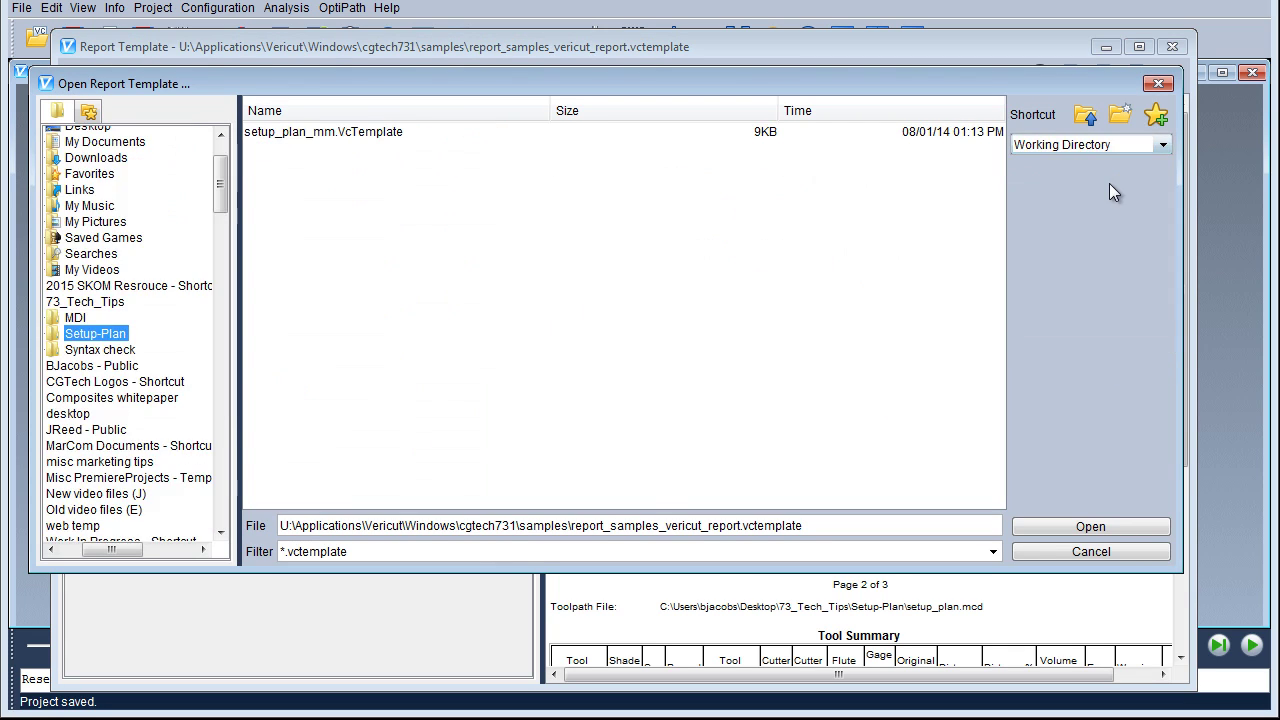
pyautogui.click(362, 135)
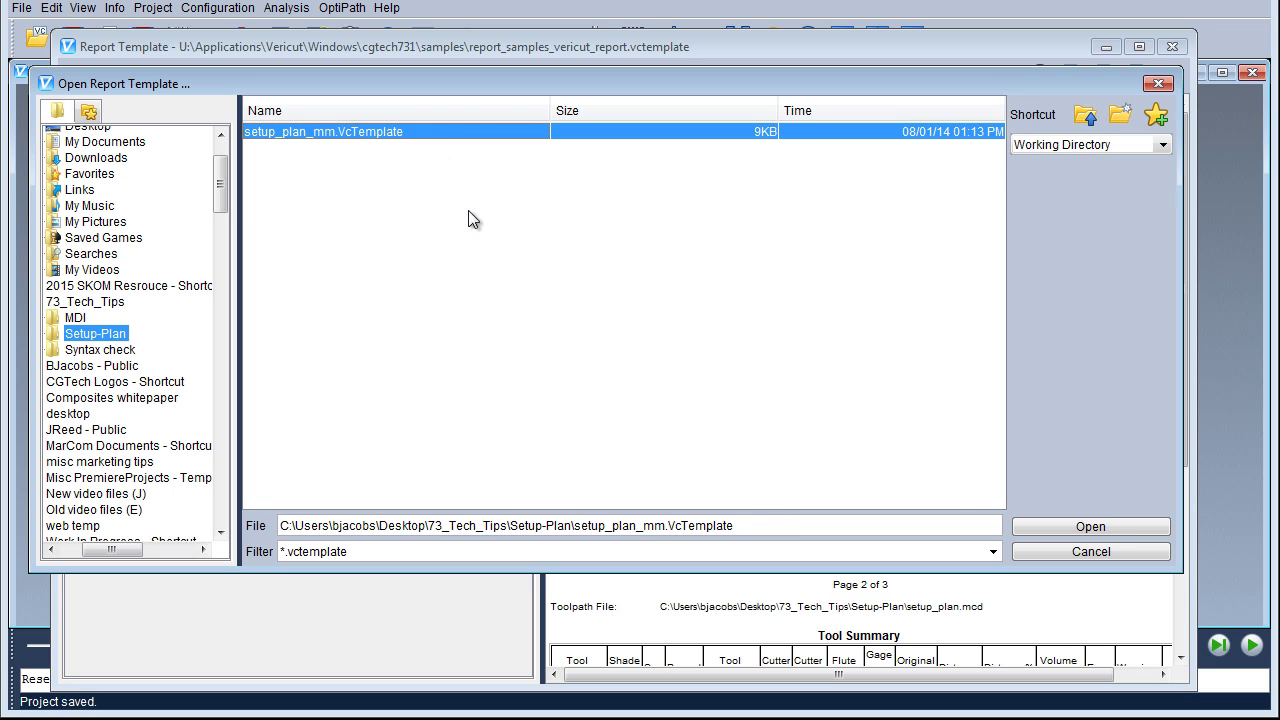
pyautogui.click(1100, 526)
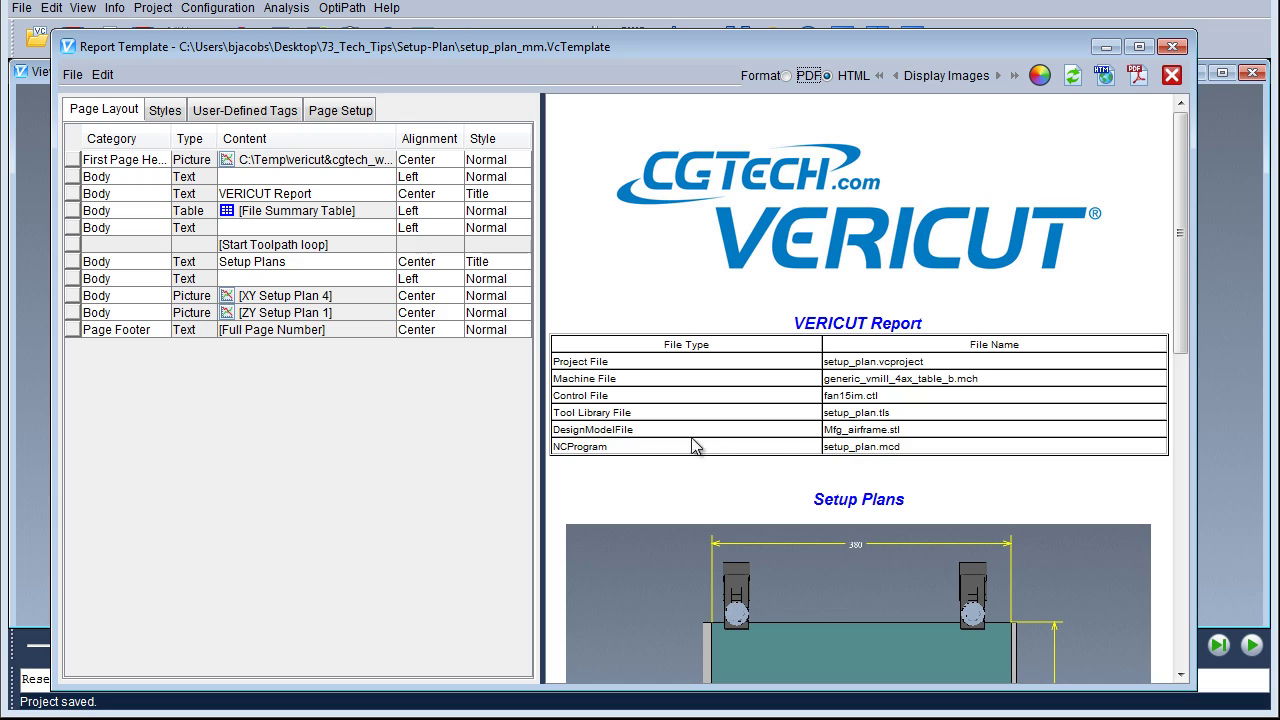
# - Exit the template editor, making setup_plan_mm.VcTemplate the setup's report template
pyautogui.click(73, 75)
pyautogui.click(100, 241)
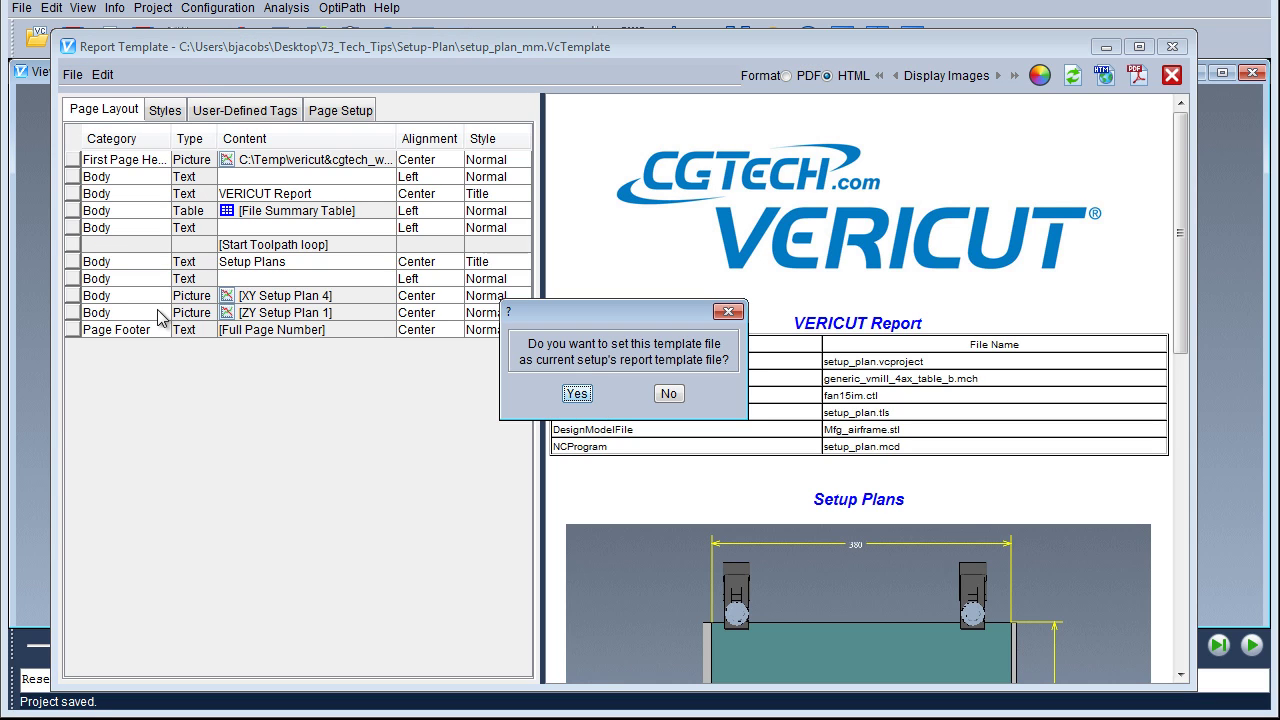
pyautogui.click(578, 394)
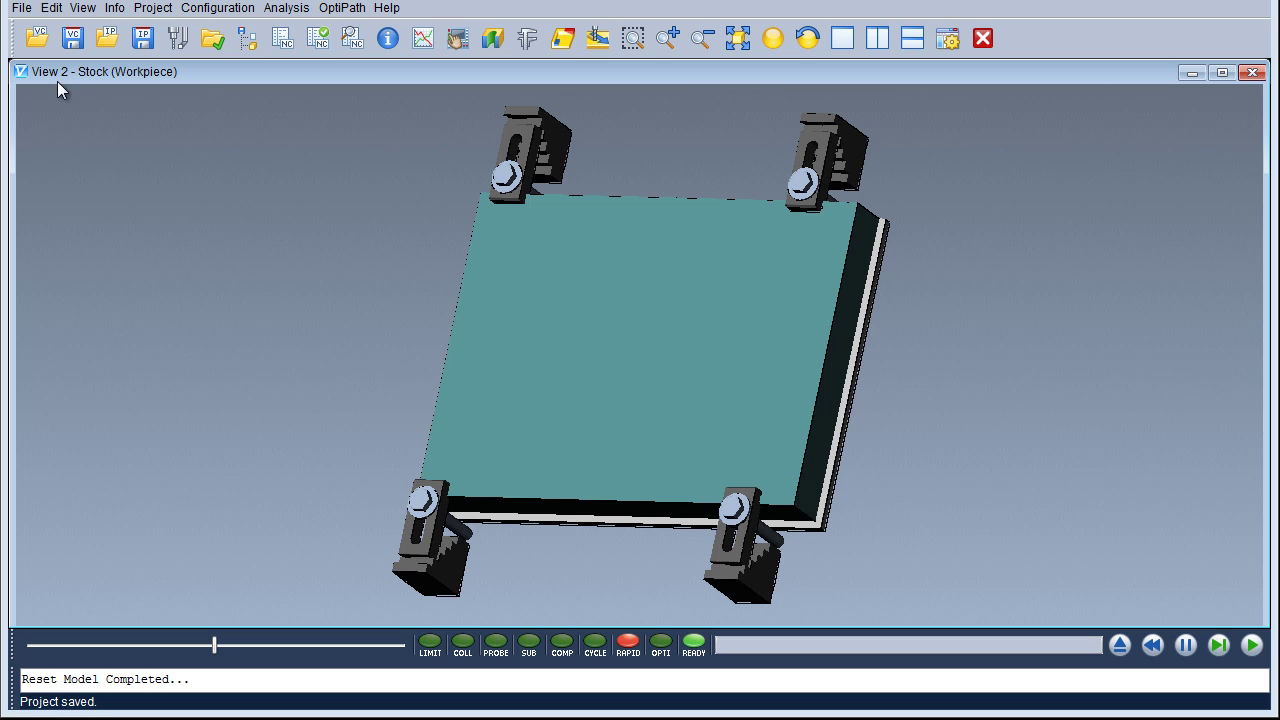
# - Create the HTML report setup_plan.htm in the Setup-Plan folder and view it
pyautogui.click(22, 9)
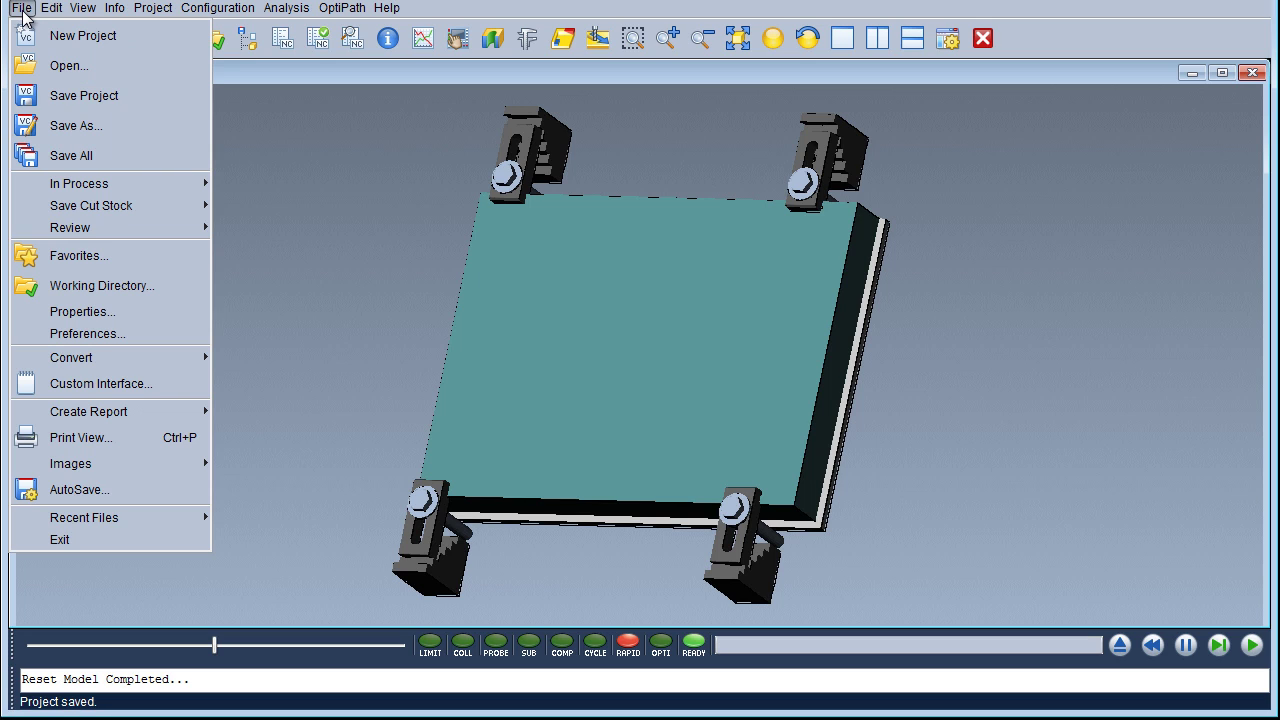
pyautogui.moveTo(86, 409)
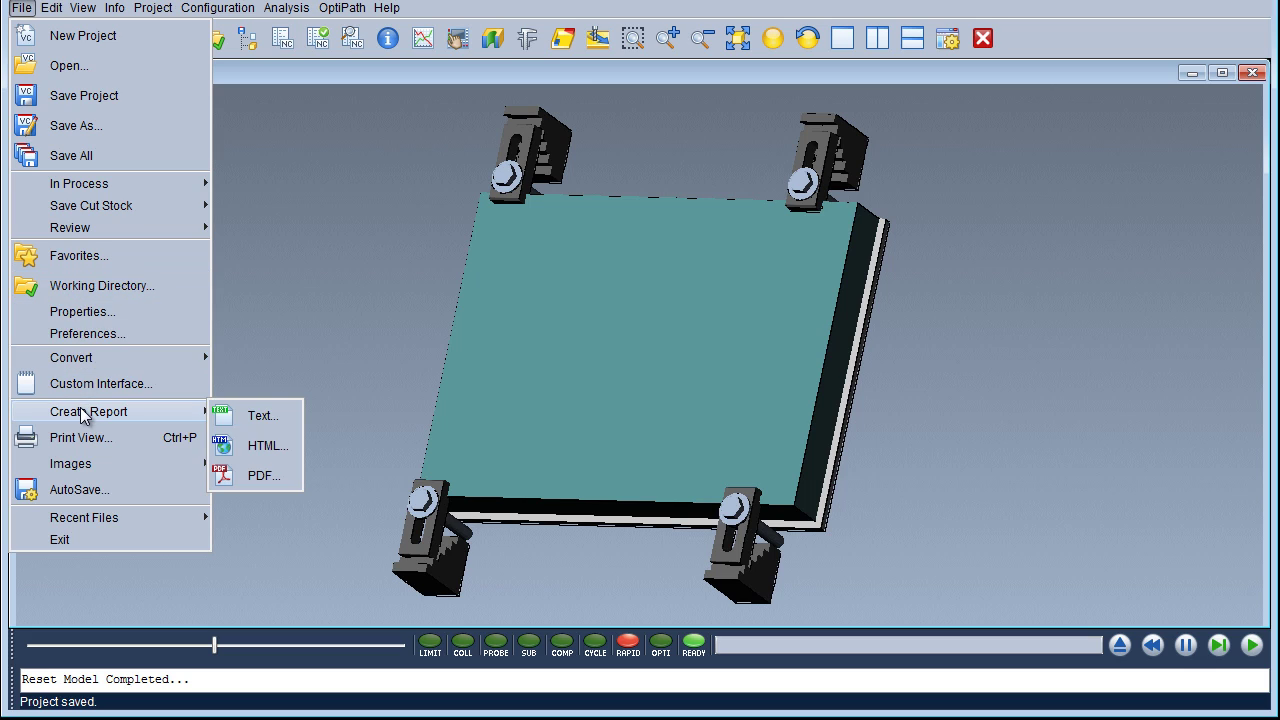
pyautogui.click(285, 450)
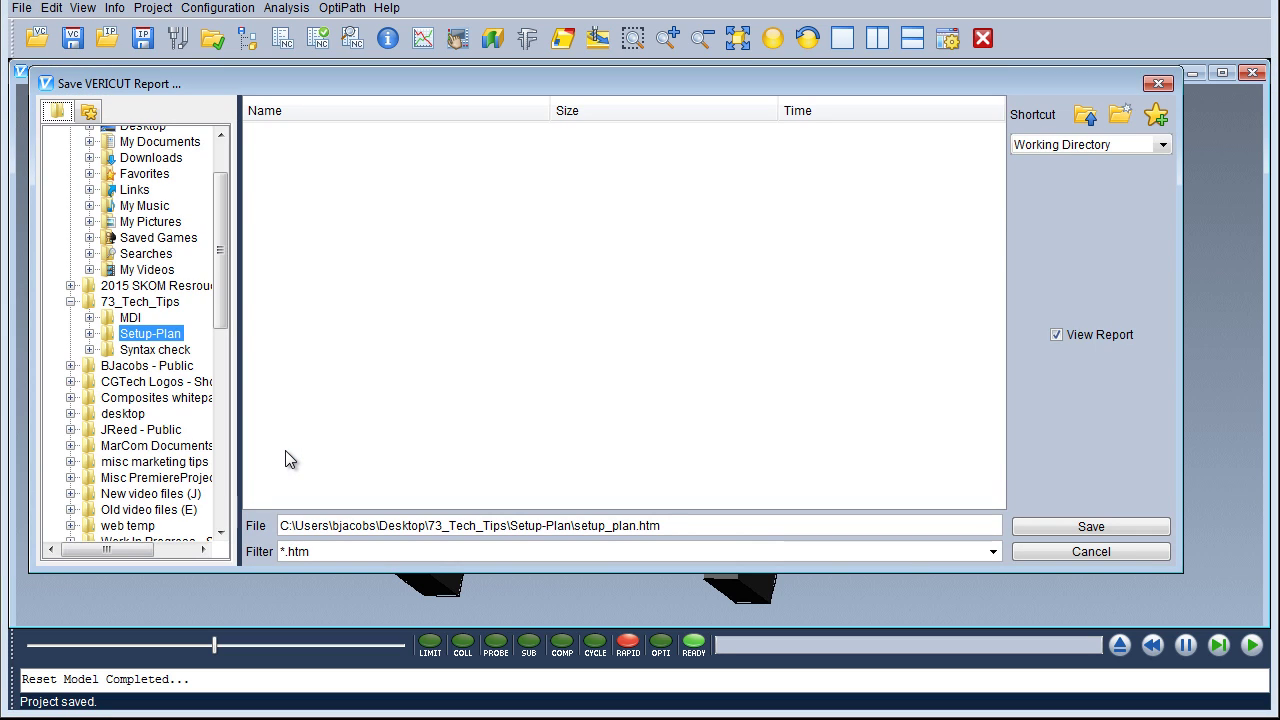
pyautogui.click(1068, 527)
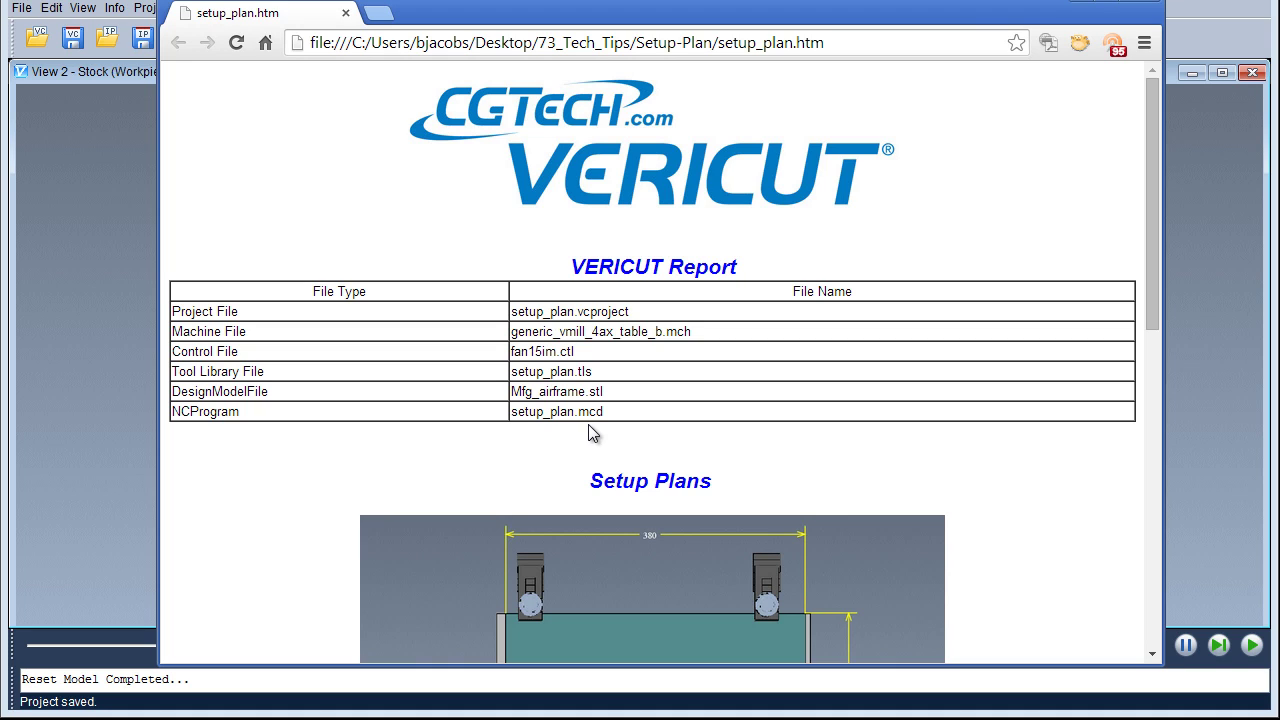
pyautogui.moveTo(1151, 277); pyautogui.dragTo(1152, 422)
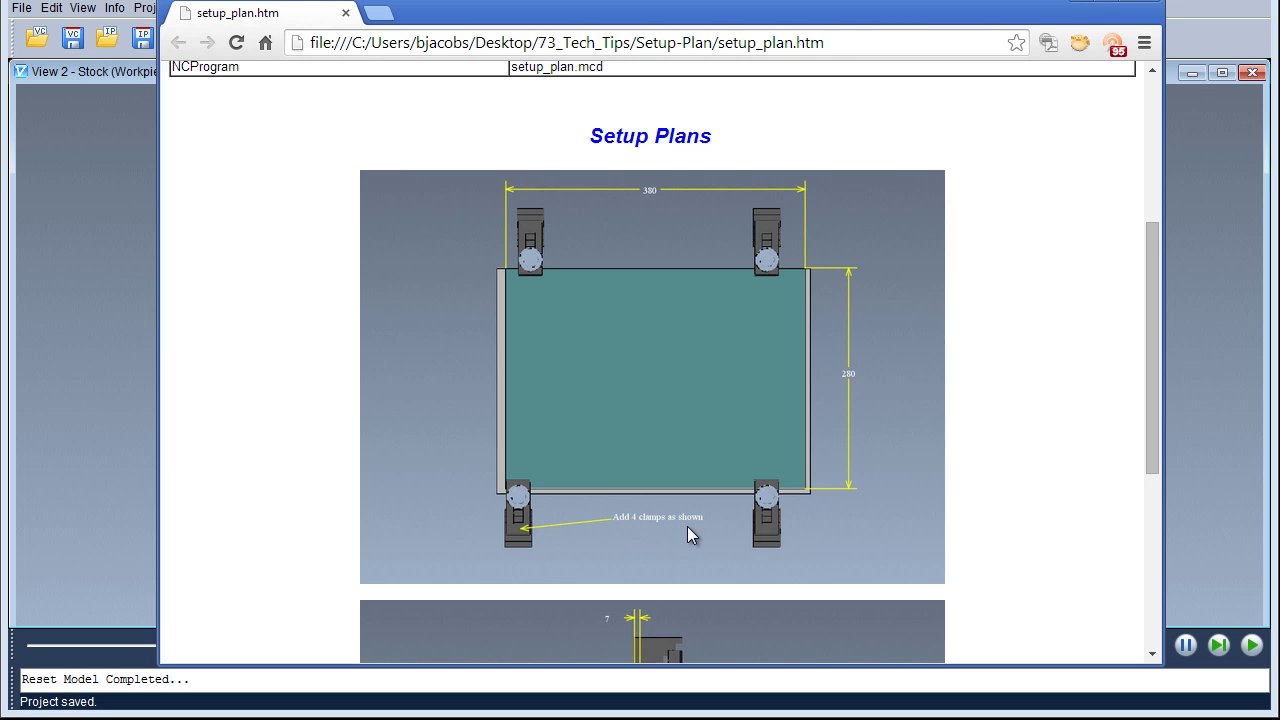
pyautogui.moveTo(1155, 391); pyautogui.dragTo(1153, 543)
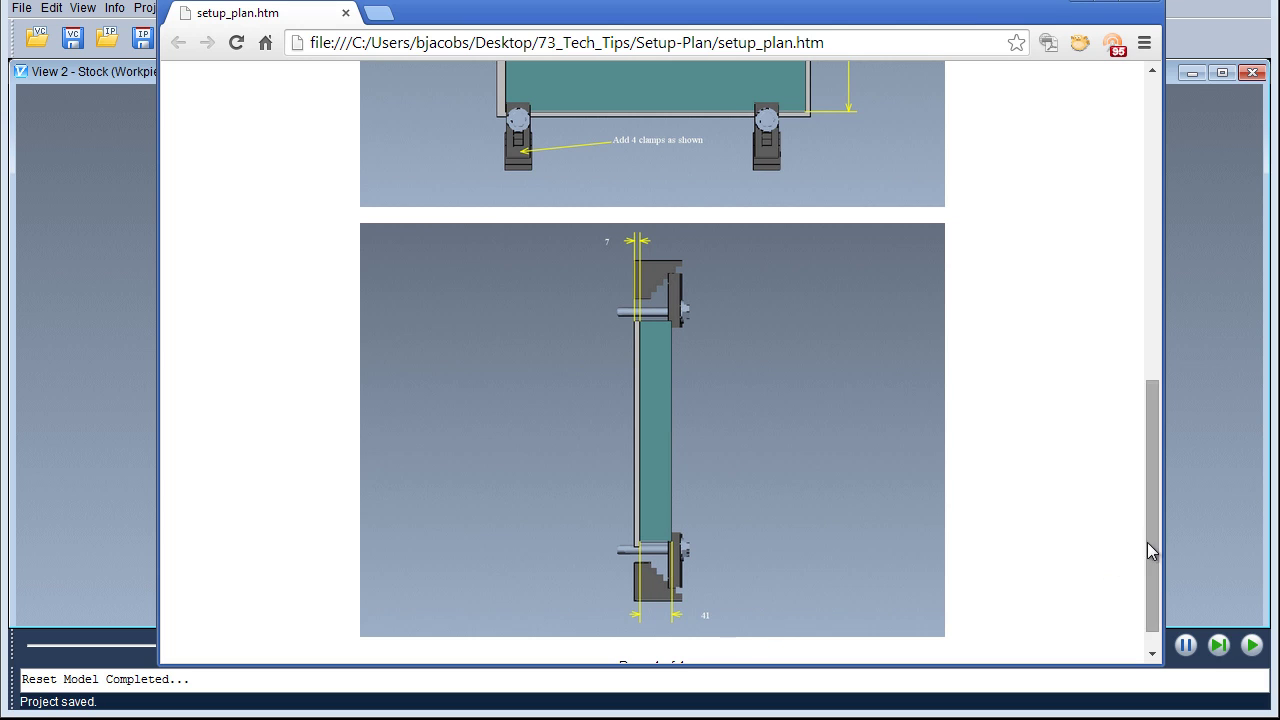
pyautogui.moveTo(1149, 541); pyautogui.dragTo(1113, 240)
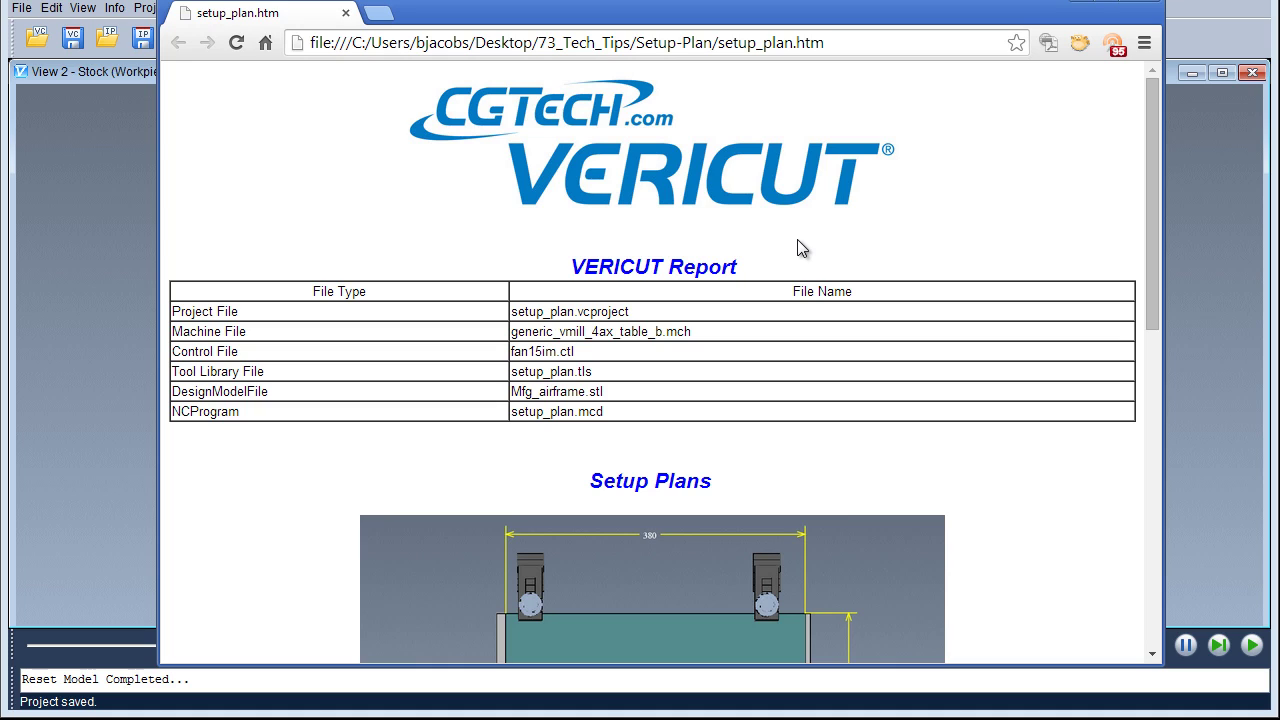